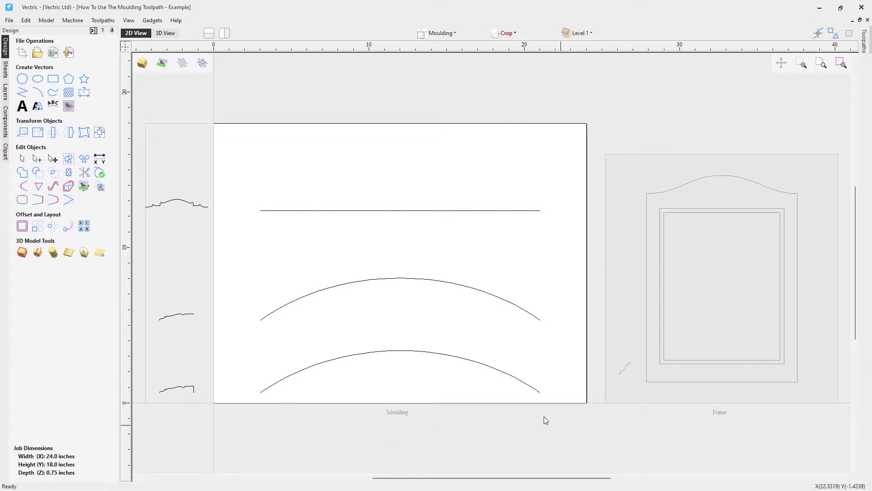
- Review the available sheets and the Moulding sheet's size, Z zero and XY datum settings
click(454, 33)
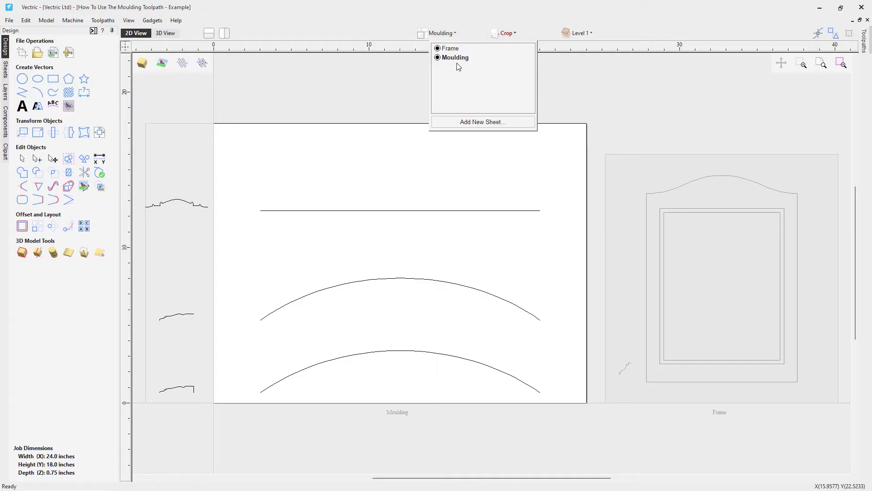
click(6, 75)
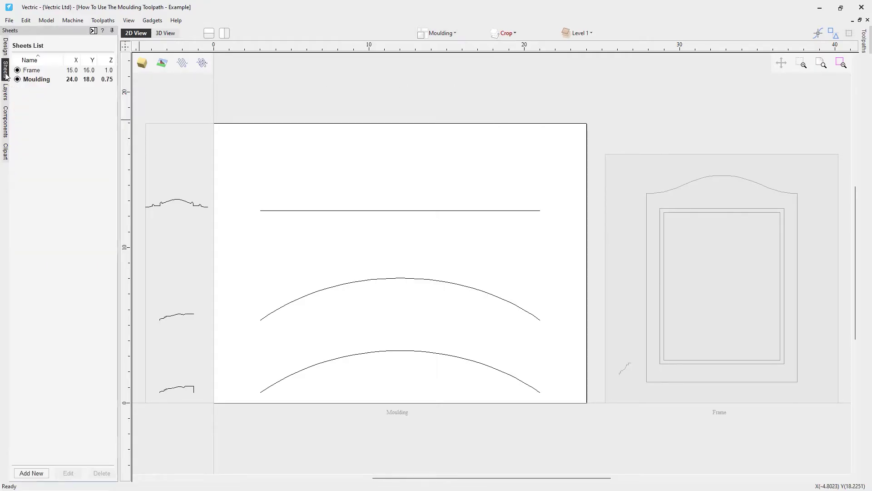
click(32, 80)
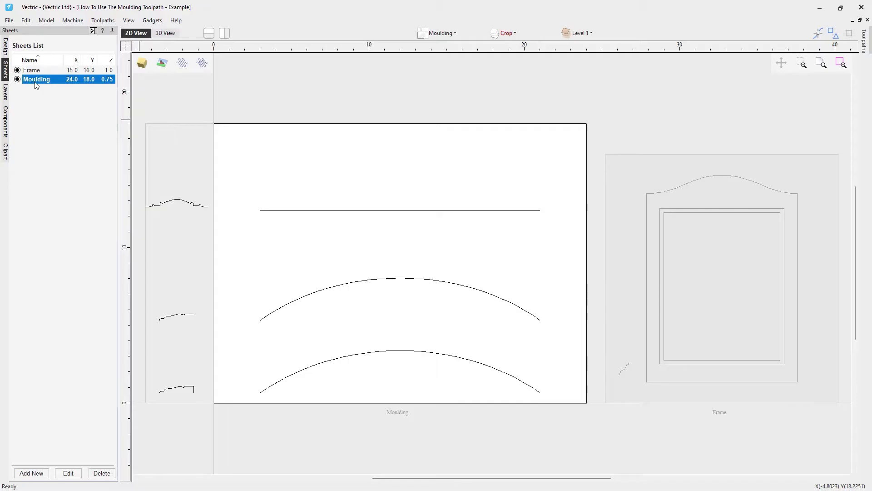
click(68, 473)
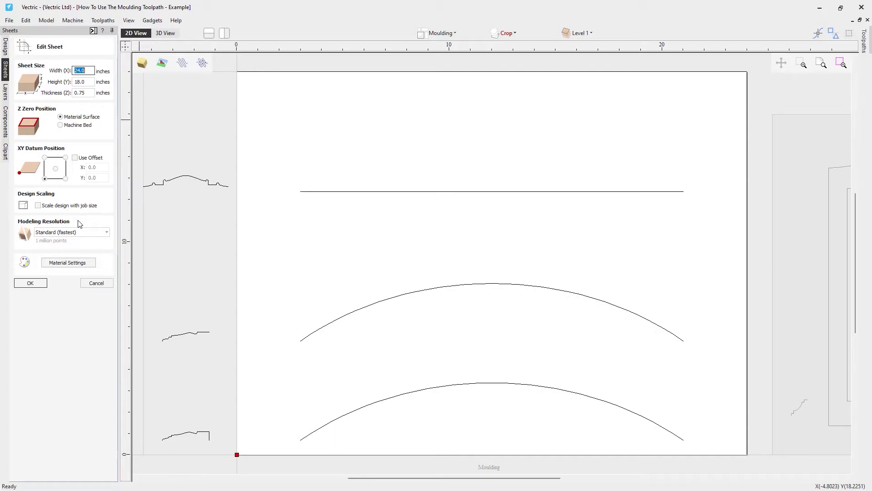
click(94, 286)
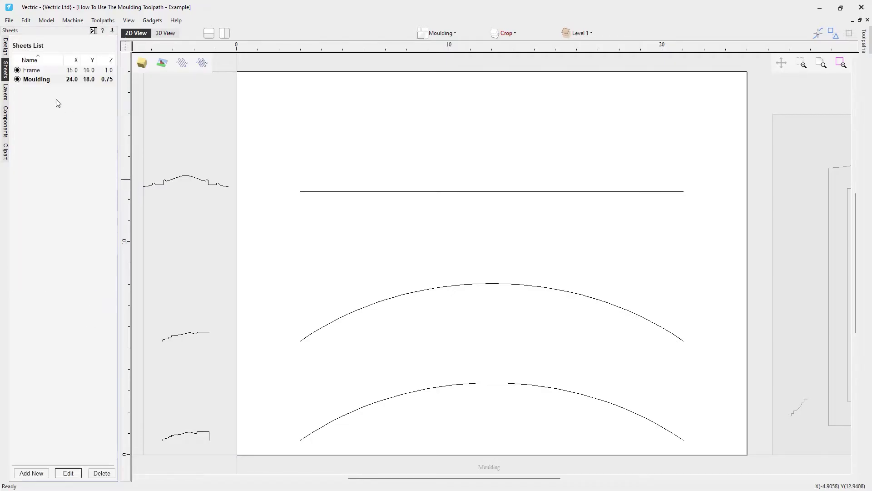
- Bring up the toolpath operations and review the Moulding sheet's material setup
click(6, 45)
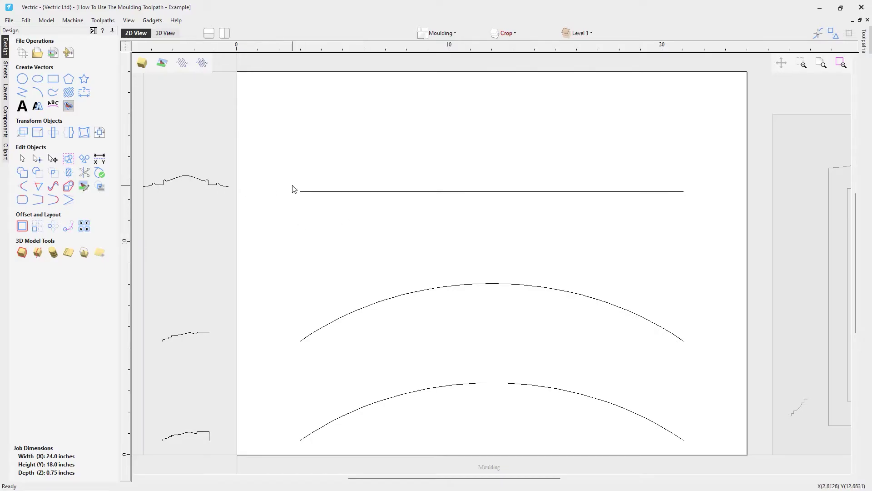
click(93, 31)
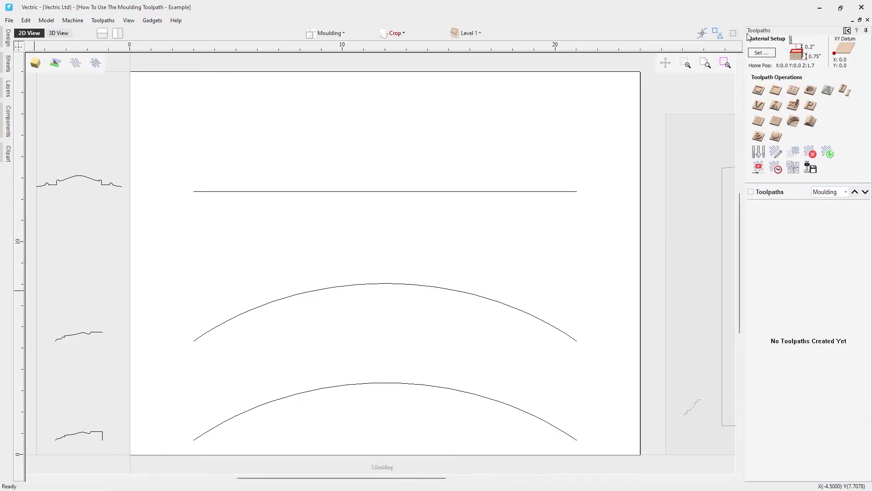
click(762, 52)
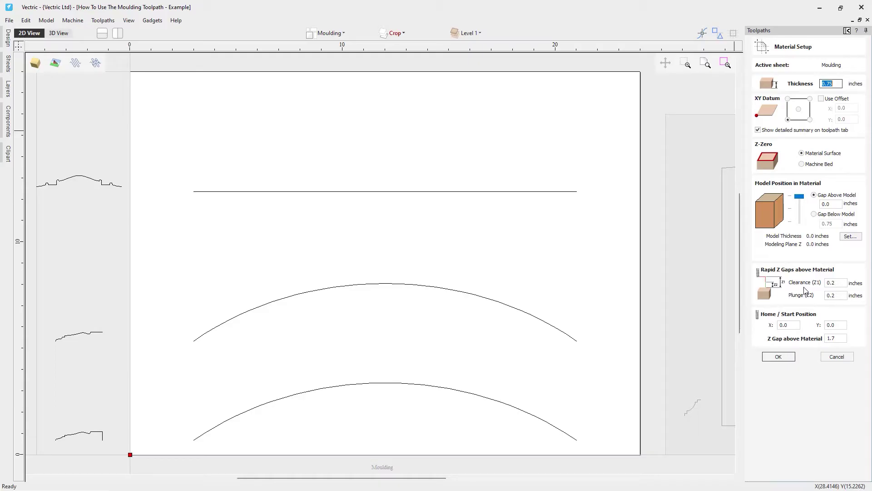
click(779, 356)
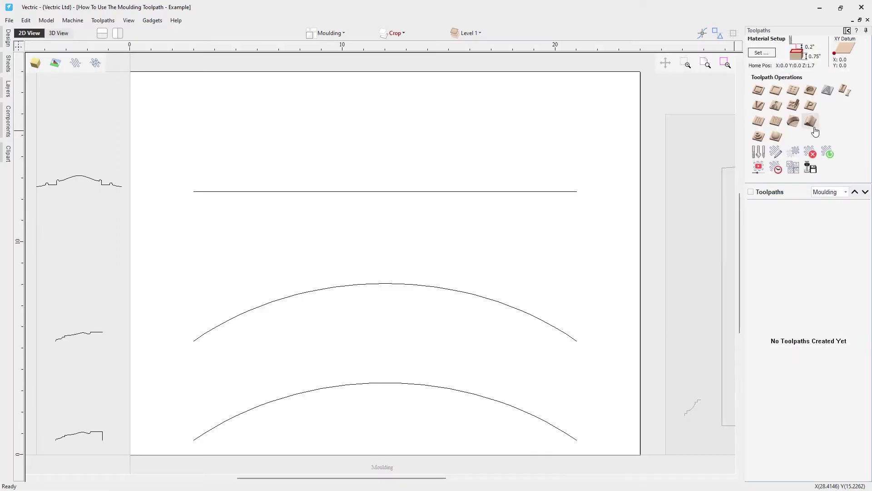
- Start a moulding toolpath with the straight line as drive rail and the uppermost symmetrical profile, and reverse the rail's direction
click(811, 121)
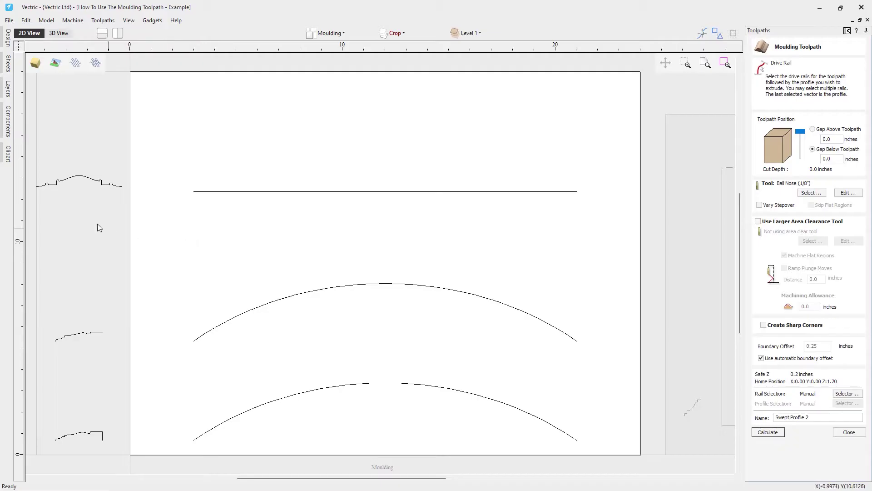
scroll(40, 184, up, 6)
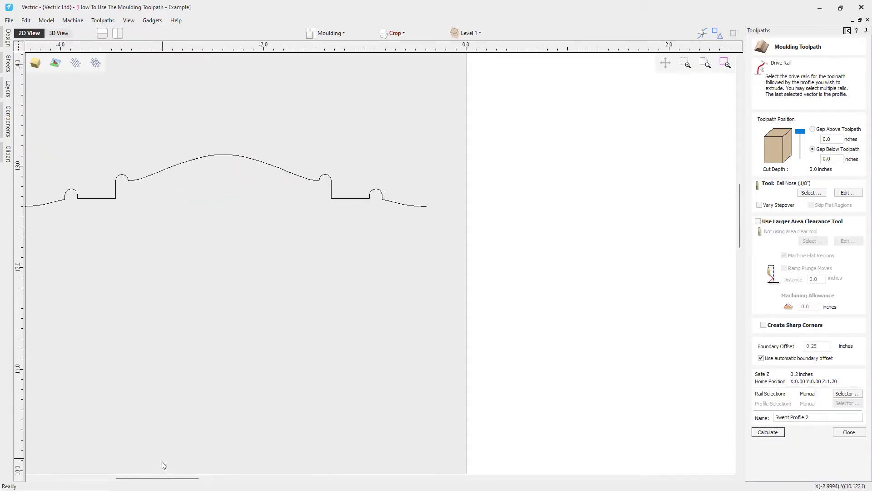
drag(162, 477, 146, 485)
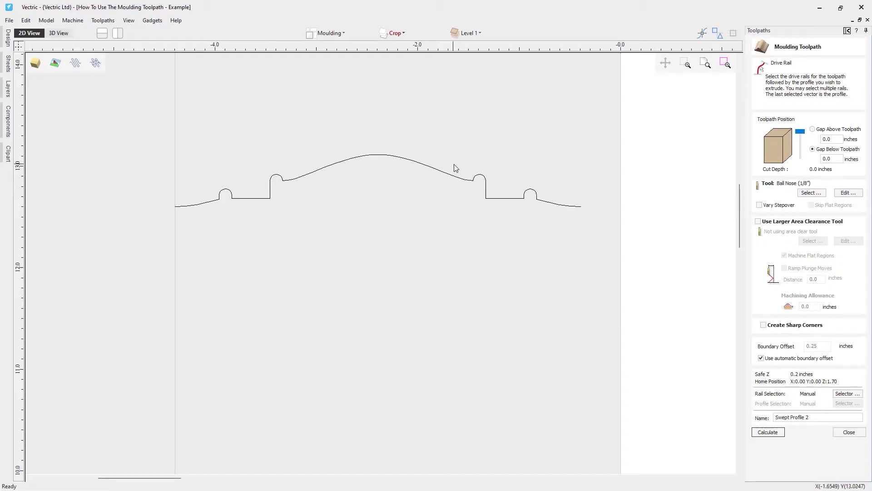
key(F6)
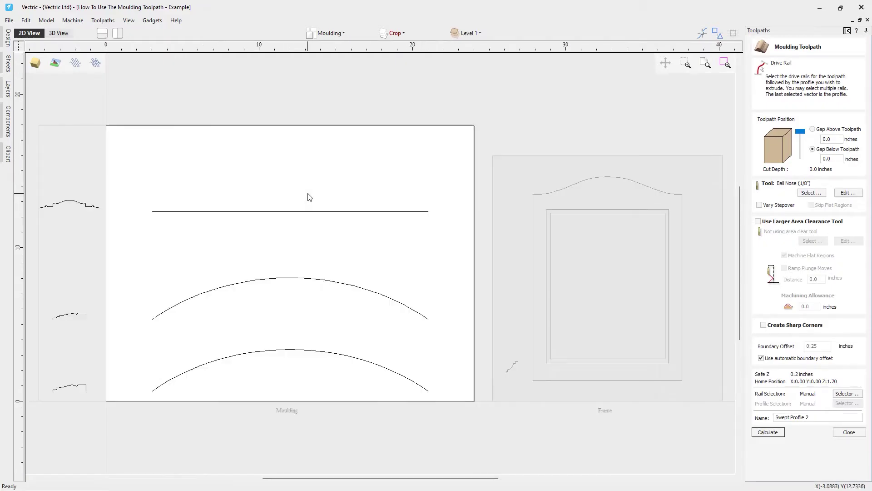
drag(380, 478, 337, 478)
scroll(352, 326, up, 1)
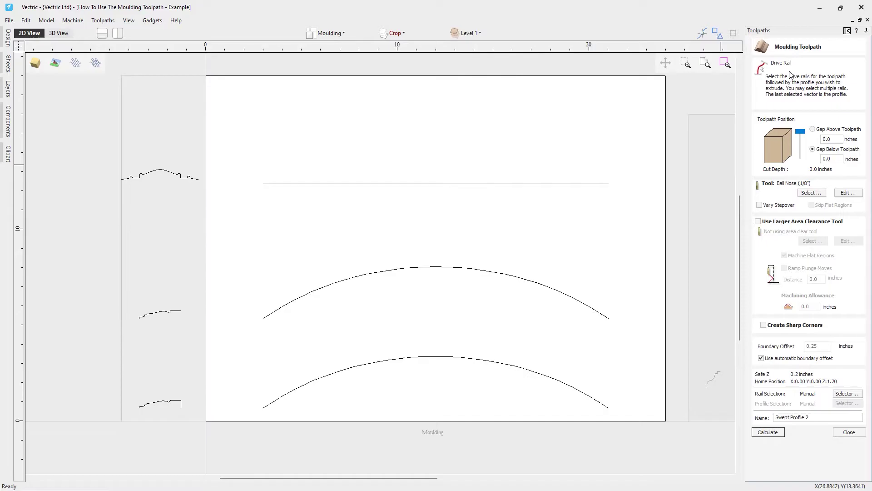
click(353, 184)
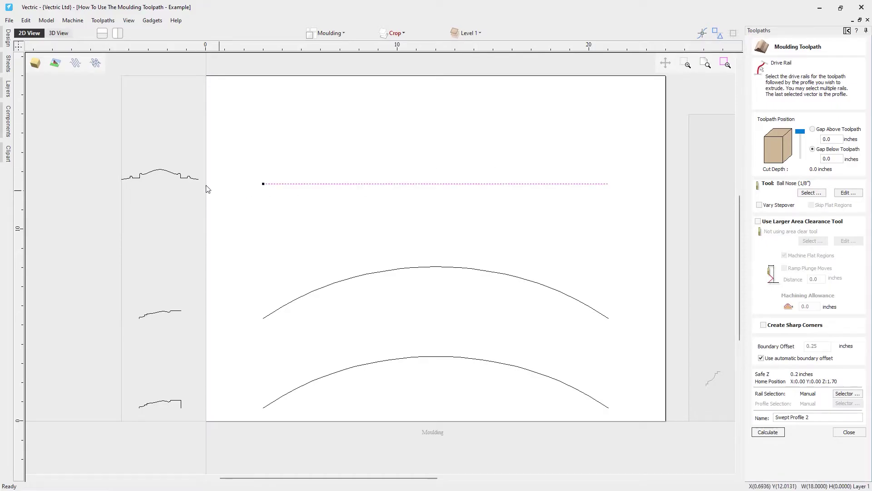
shift+click(180, 178)
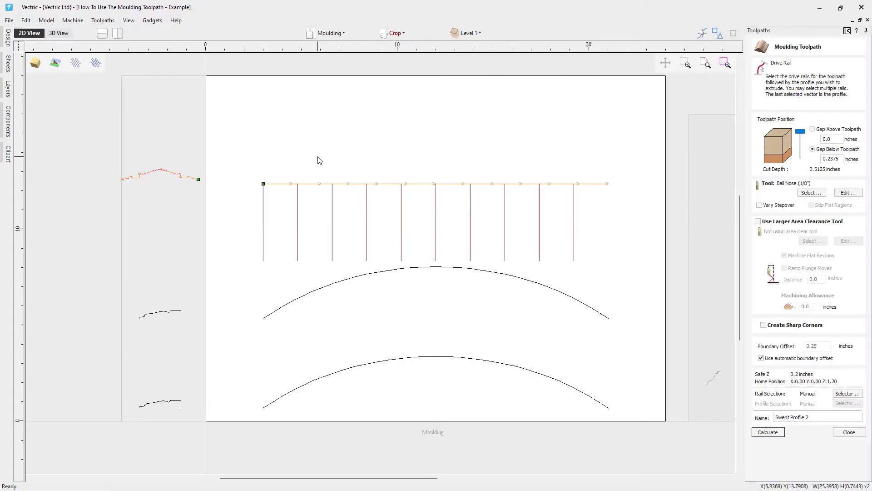
right_click(320, 186)
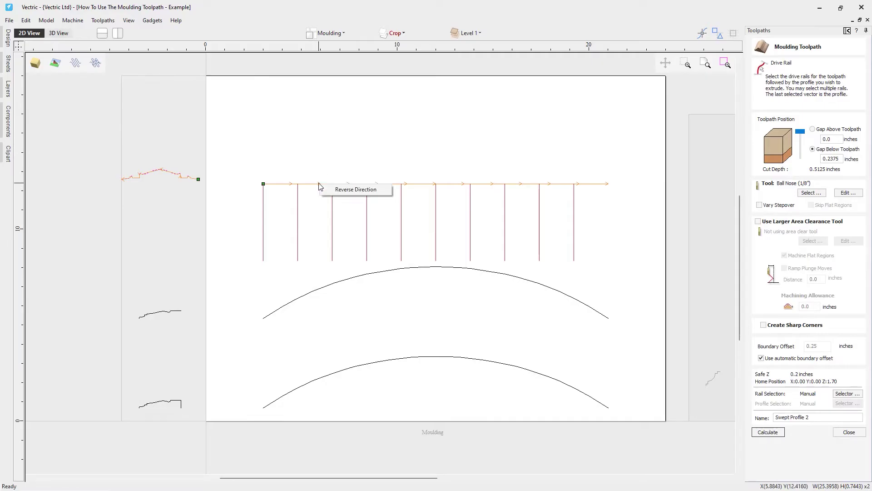
click(341, 189)
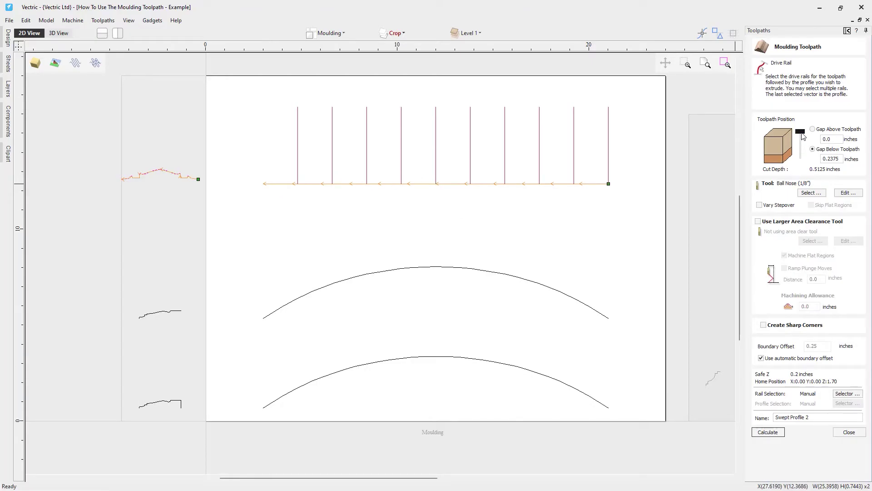
- Try lowering the toolpath in the material with a 0.057 inch gap above it, and restore that gap to 0.0
mouse_move(802, 135)
mouse_down()
mouse_move(804, 142)
mouse_move(790, 136)
mouse_up()
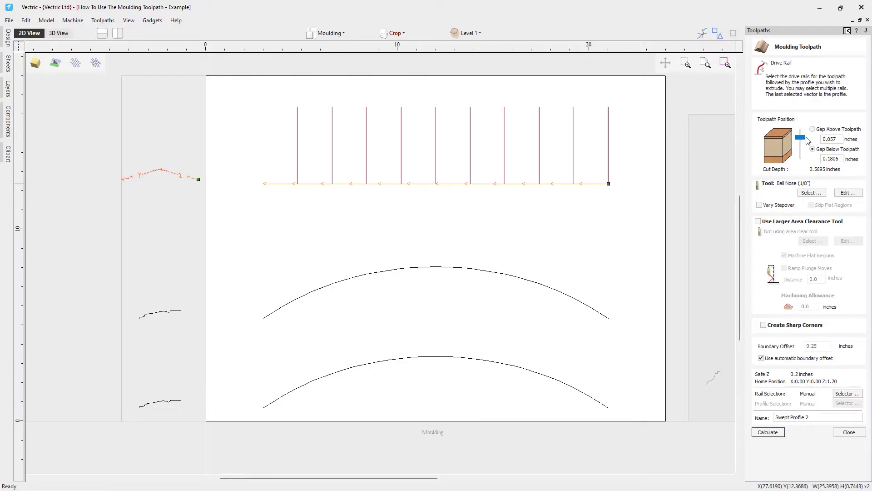
drag(801, 138, 794, 138)
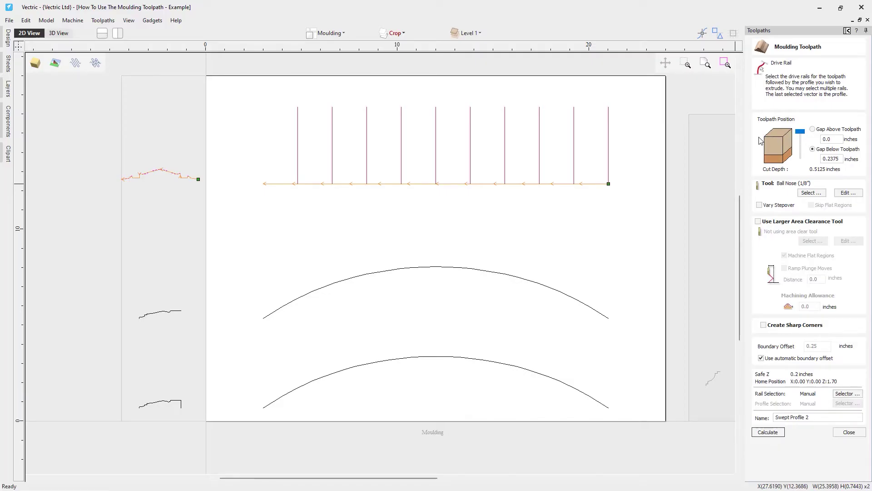
click(828, 159)
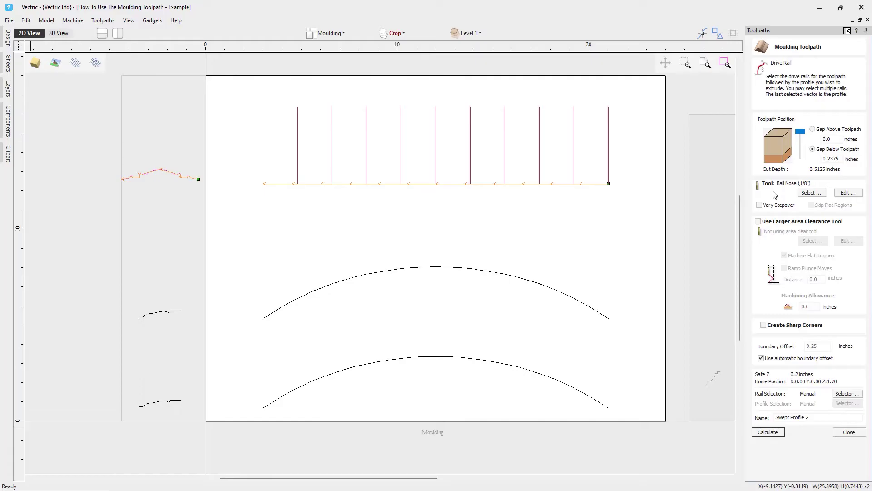
- Enable Vary Stepover, Skip Flat Regions and Use Larger Area Clearance Tool for the moulding toolpath
click(759, 205)
click(759, 222)
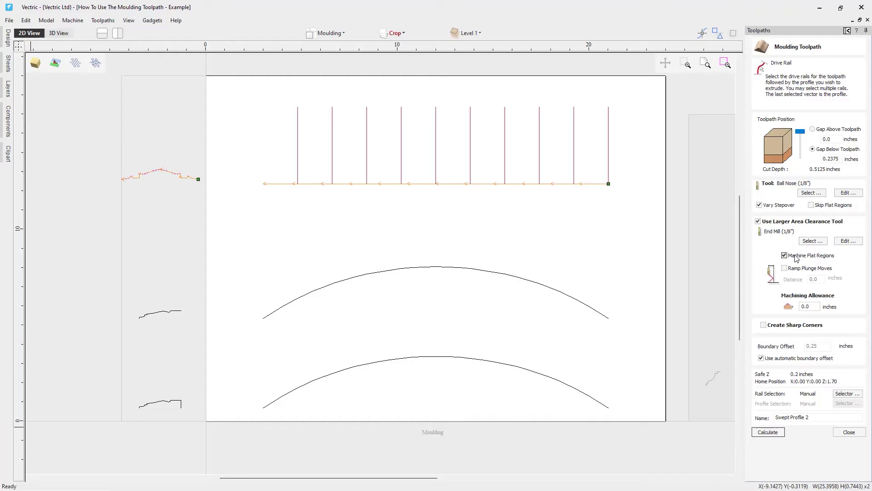
click(811, 205)
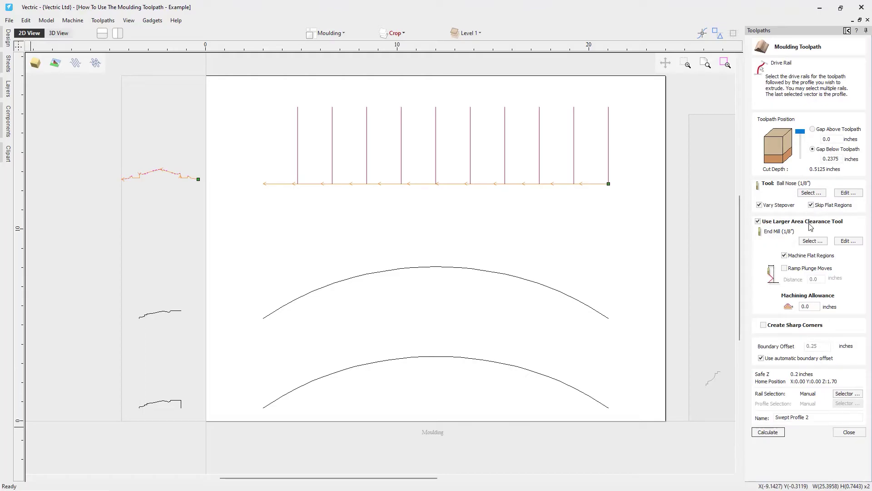
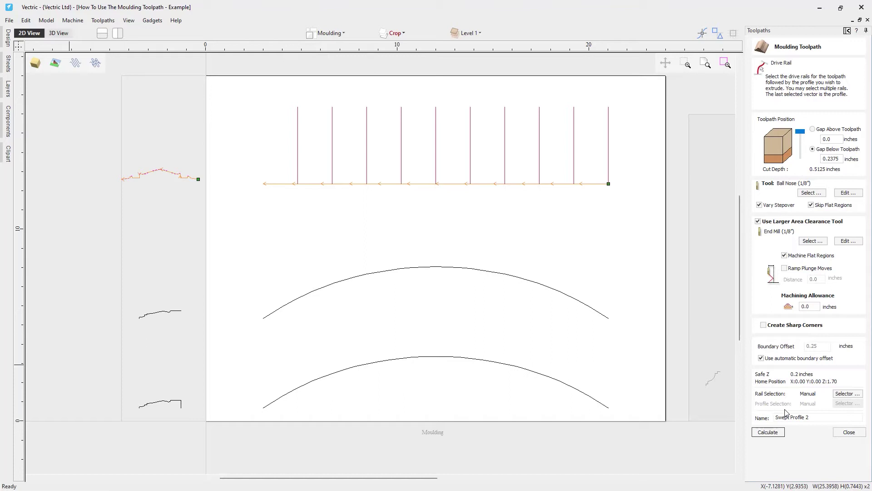
- Name the moulding toolpath Swept Profile 1 and calculate it
click(810, 417)
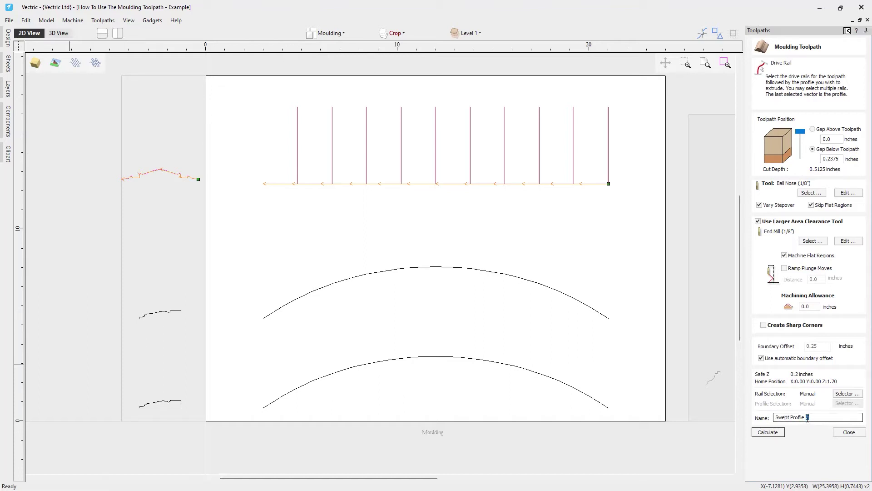
click(776, 433)
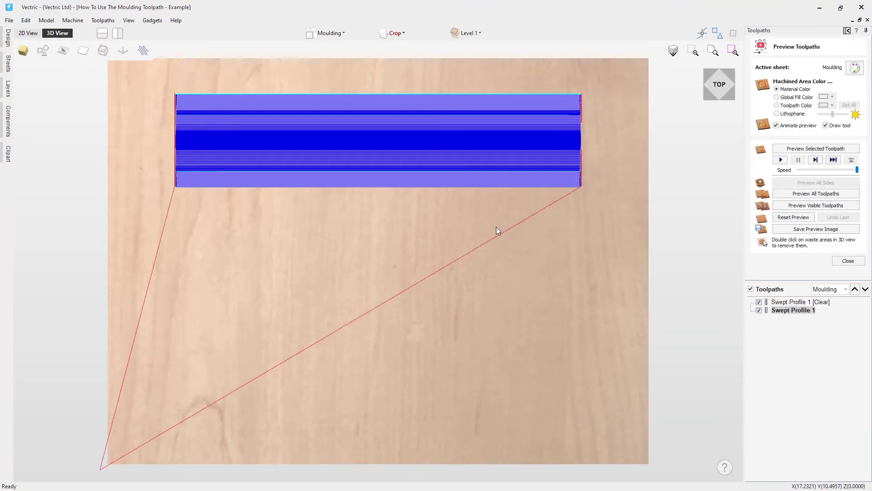
- Examine the cross-section of the calculated moulding toolpaths in a close-up left-side orthographic view
drag(371, 383, 454, 273)
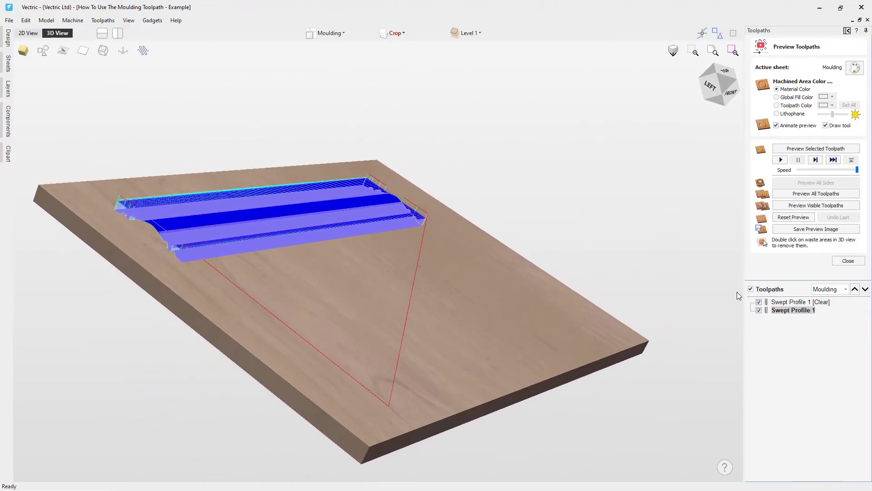
mouse_move(796, 311)
click(716, 95)
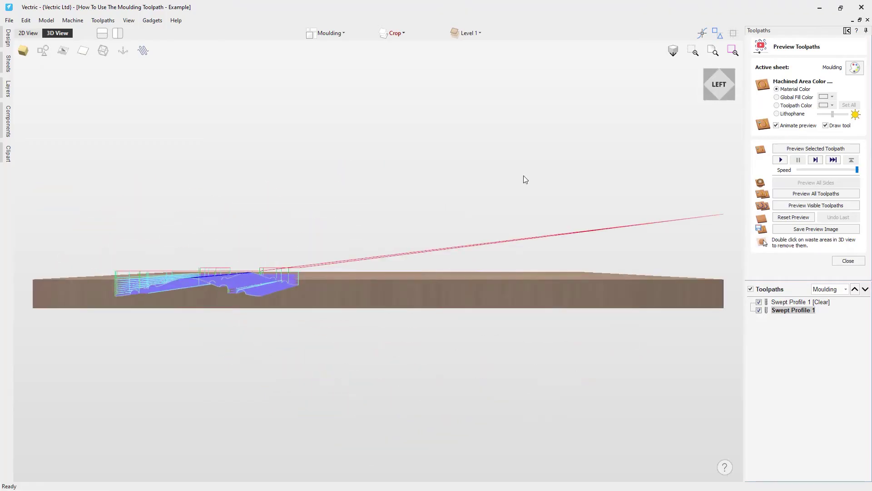
drag(215, 301, 394, 279)
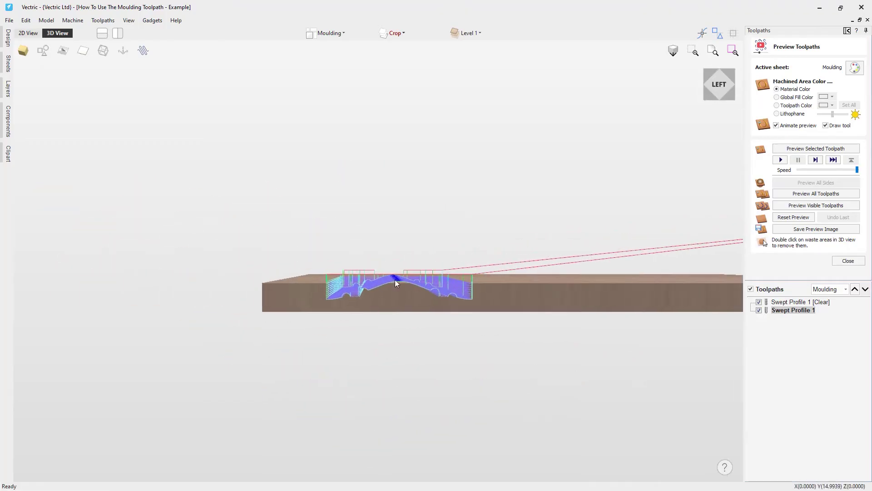
click(672, 53)
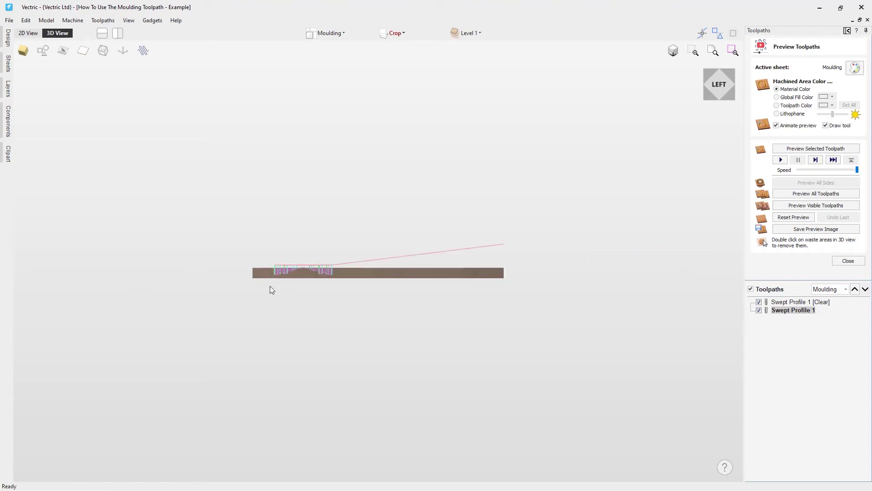
scroll(277, 258, up, 5)
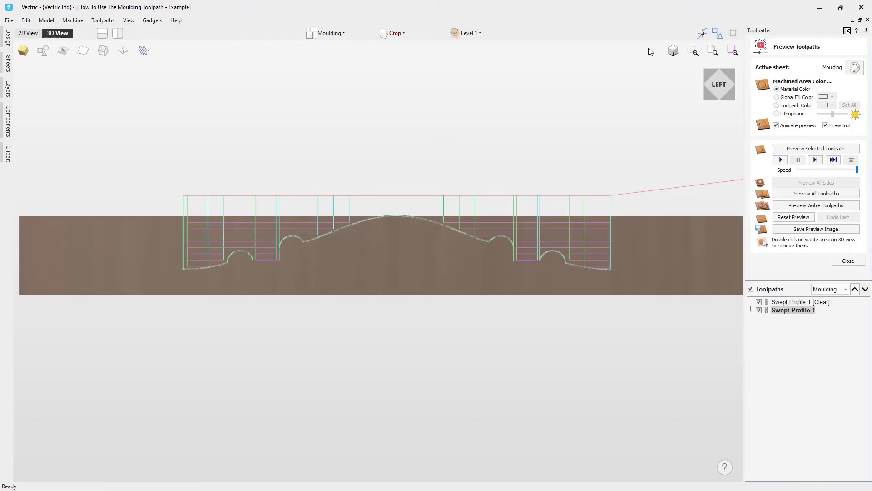
- Exclude the Swept Profile 1 finishing toolpath and preview the cut of only the Swept Profile 1 [Clear] toolpath
click(759, 310)
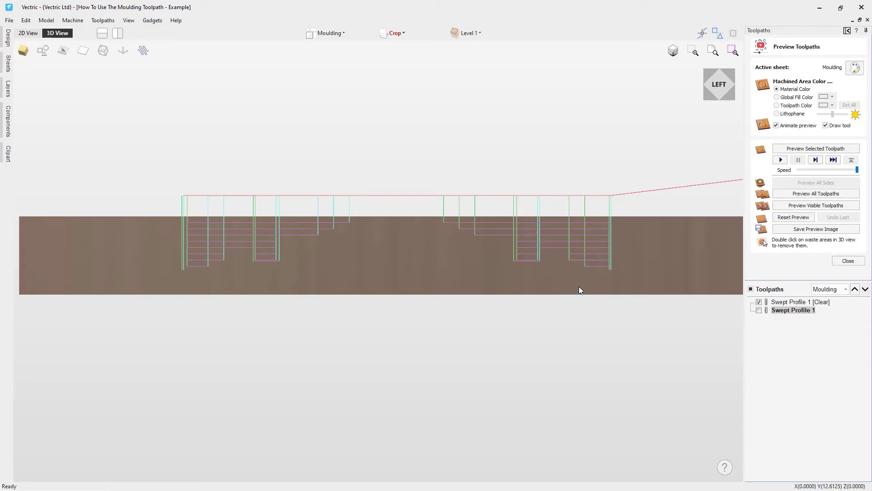
drag(579, 290, 574, 302)
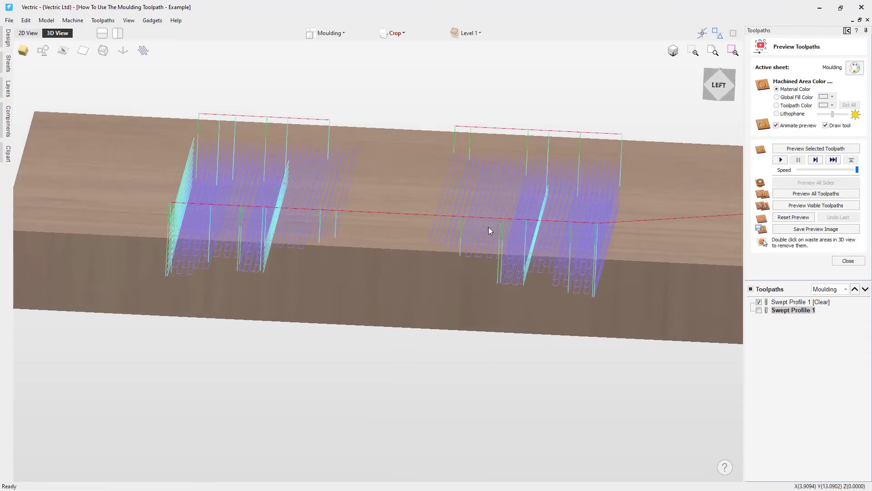
click(799, 206)
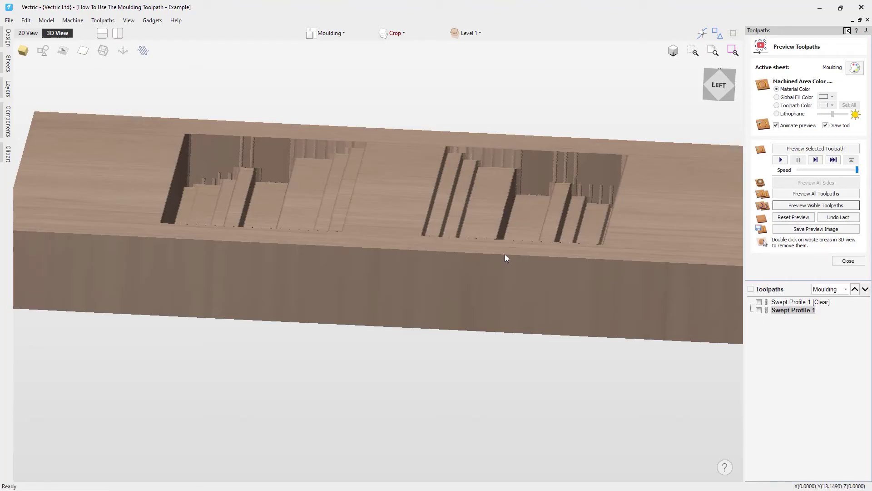
drag(442, 281, 653, 83)
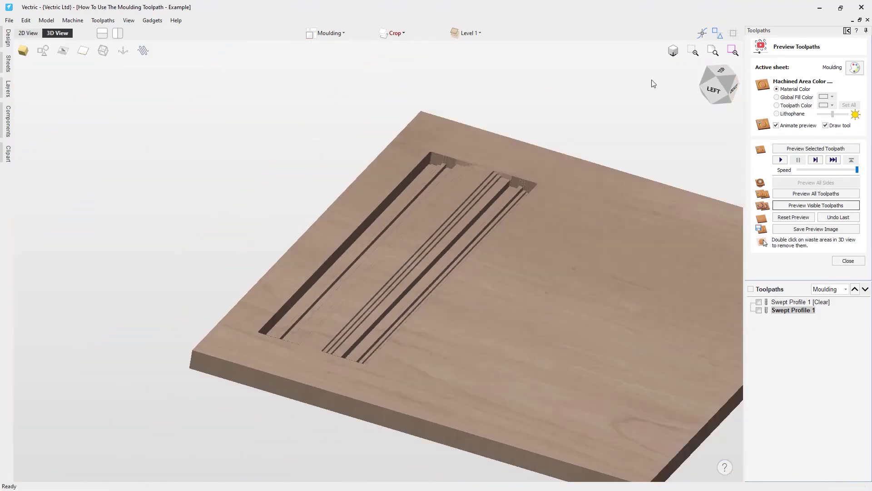
- Show the Swept Profile 1 finishing toolpath alone and examine its pass spacing and skipped flat areas in a close-up left-side view
click(673, 50)
drag(512, 253, 697, 10)
click(707, 83)
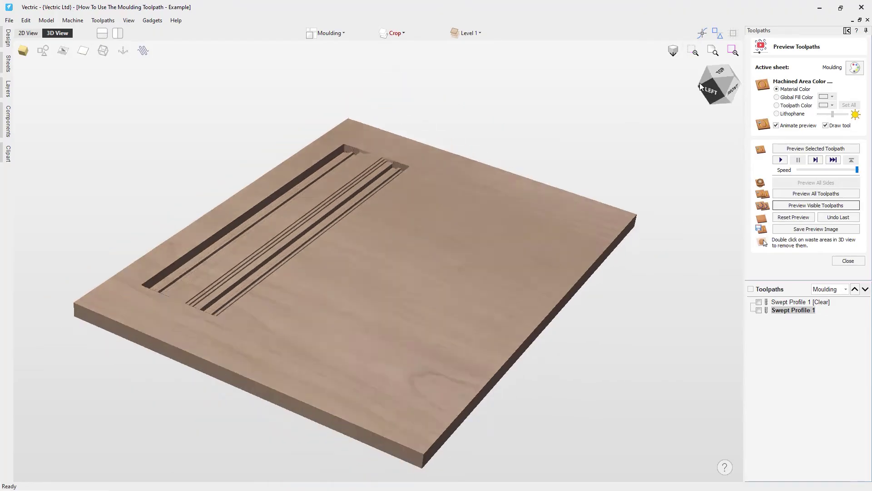
click(758, 310)
scroll(270, 248, up, 3)
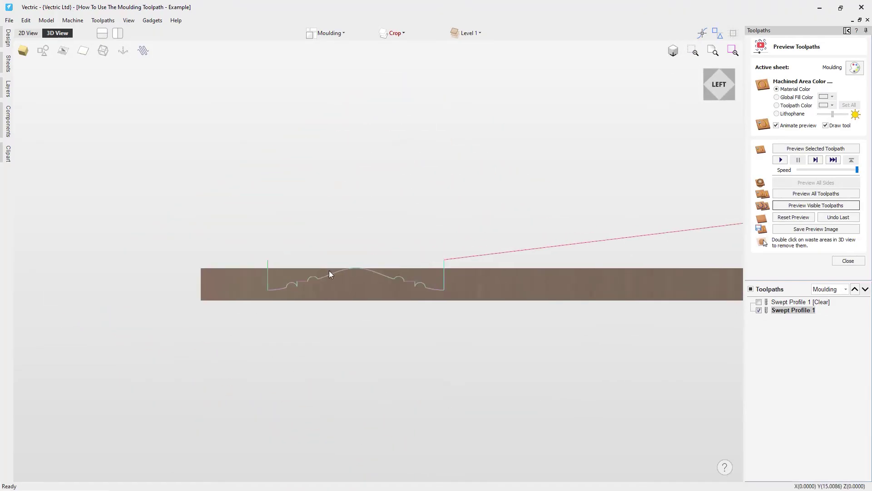
scroll(328, 271, up, 3)
scroll(347, 296, up, 2)
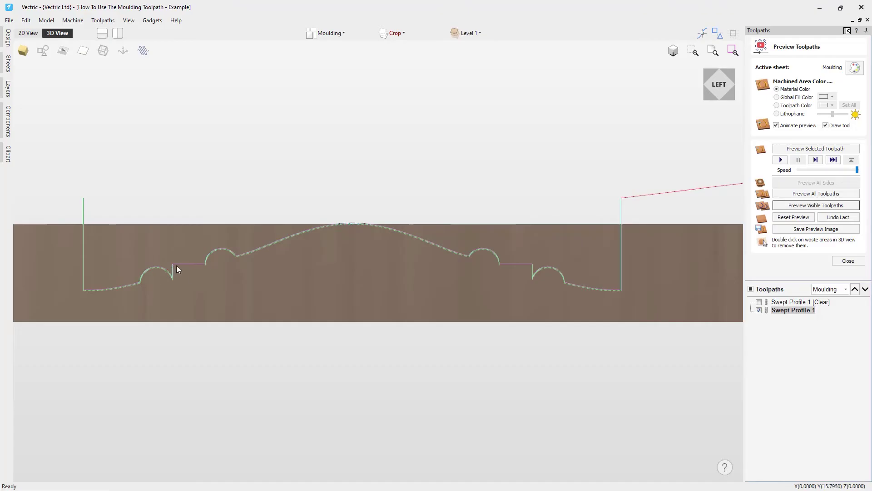
scroll(187, 257, up, 5)
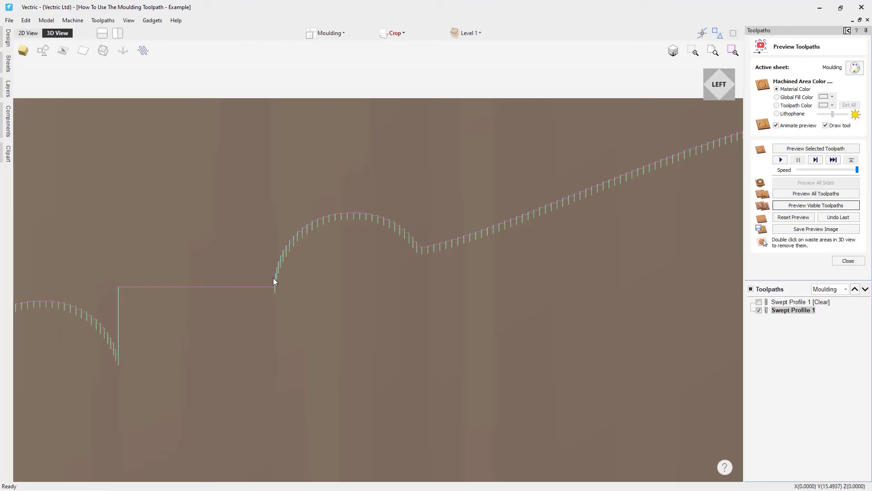
scroll(291, 254, down, 6)
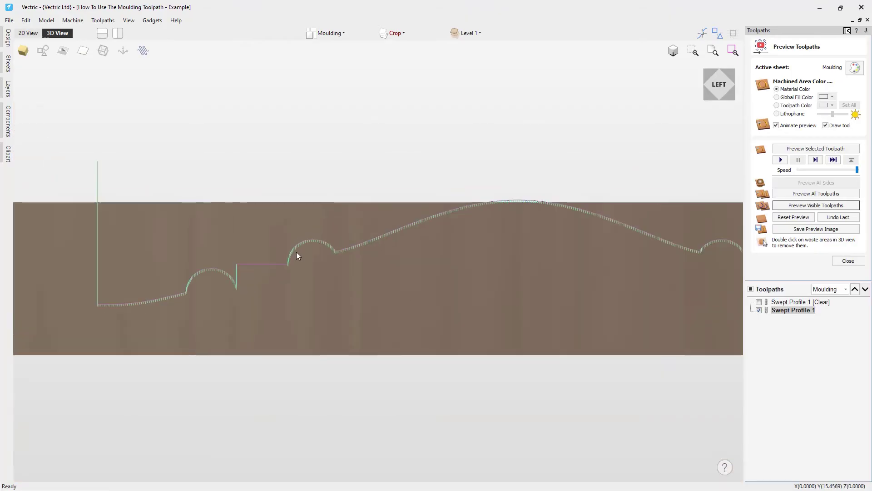
- Preview the cut of the visible Swept Profile 1 finishing toolpath and inspect the machined moulding in 3D
drag(706, 88, 591, 157)
scroll(572, 200, down, 5)
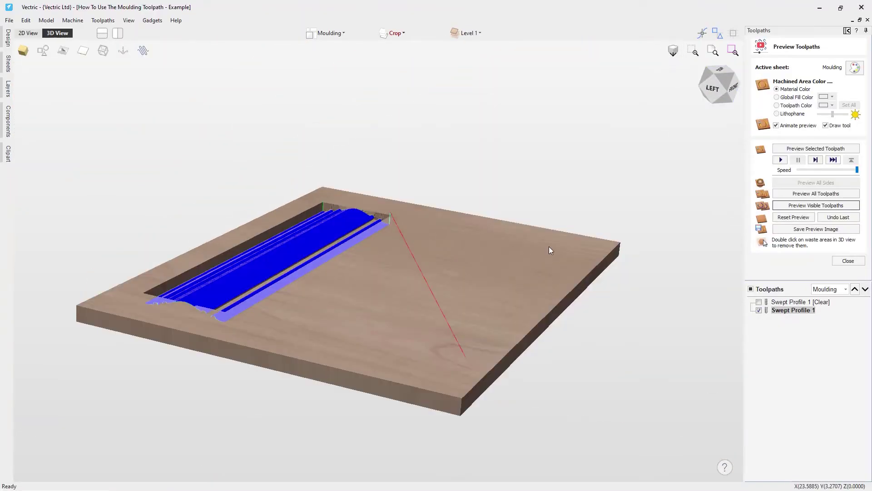
drag(470, 267, 403, 288)
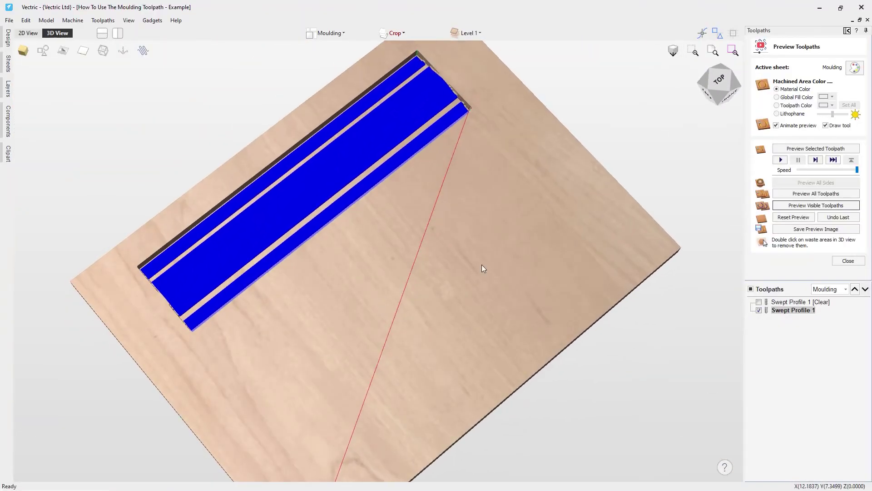
click(786, 206)
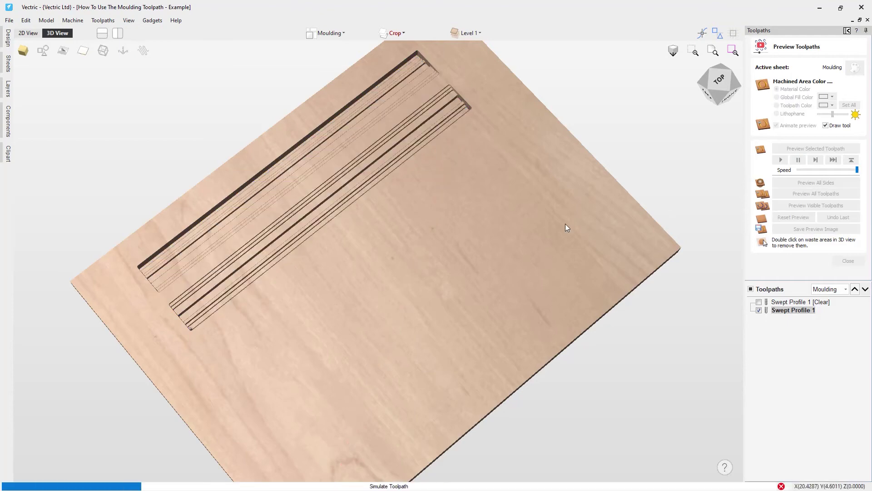
drag(405, 367, 343, 293)
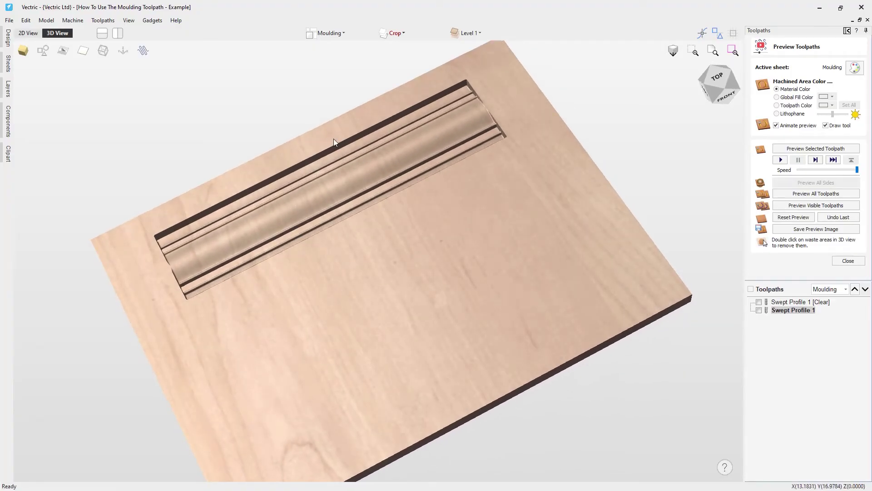
- Show the 2D and 3D views together and make the Crop layer visible
click(101, 33)
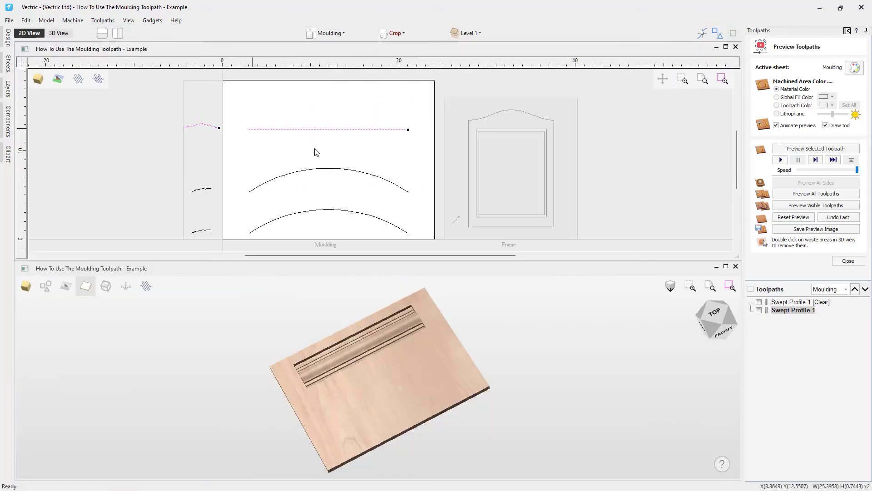
click(393, 33)
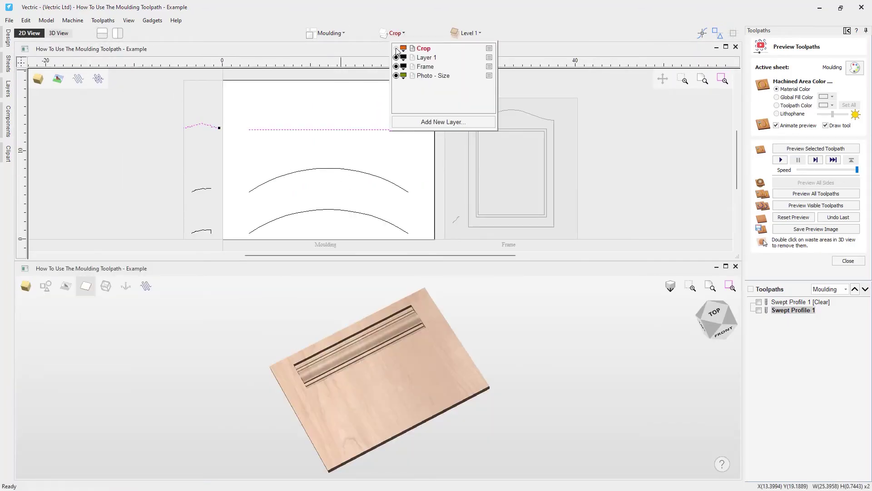
click(396, 49)
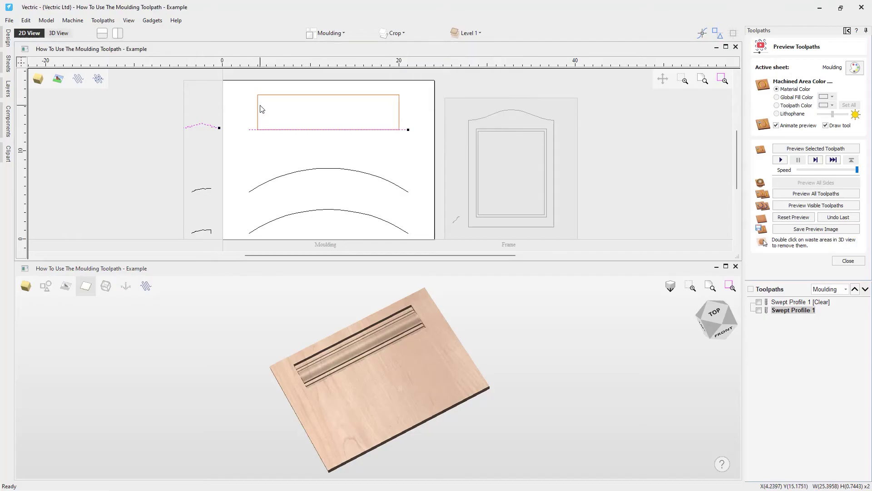
- Calculate the Profile 2 toolpath outside the Crop rectangle with the 3/8" End Mill, cutting through the full material thickness
click(847, 261)
click(759, 90)
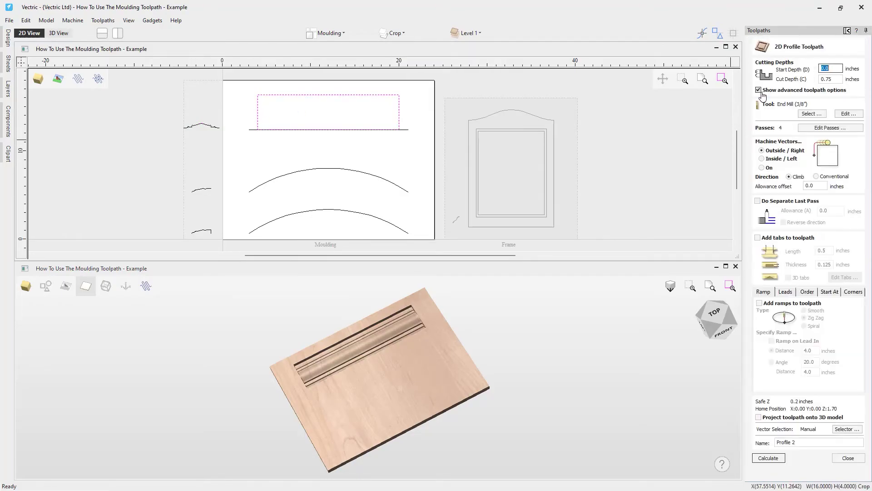
key(Tab)
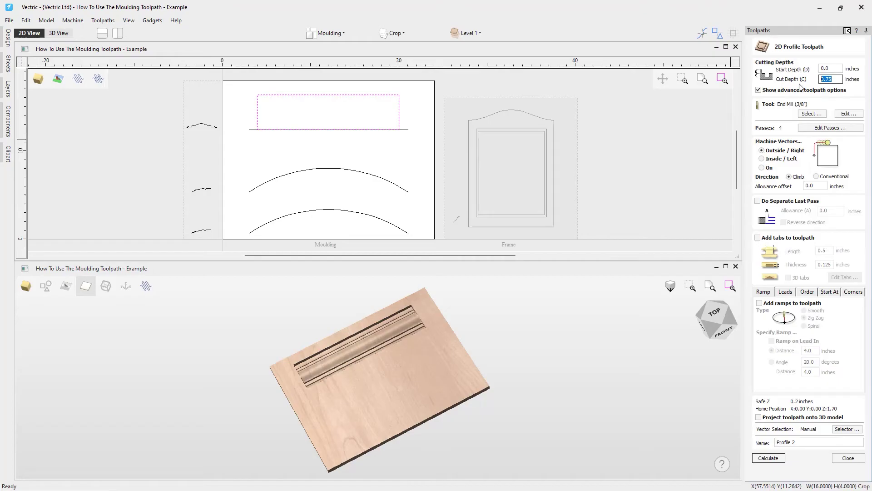
text(2)
click(777, 459)
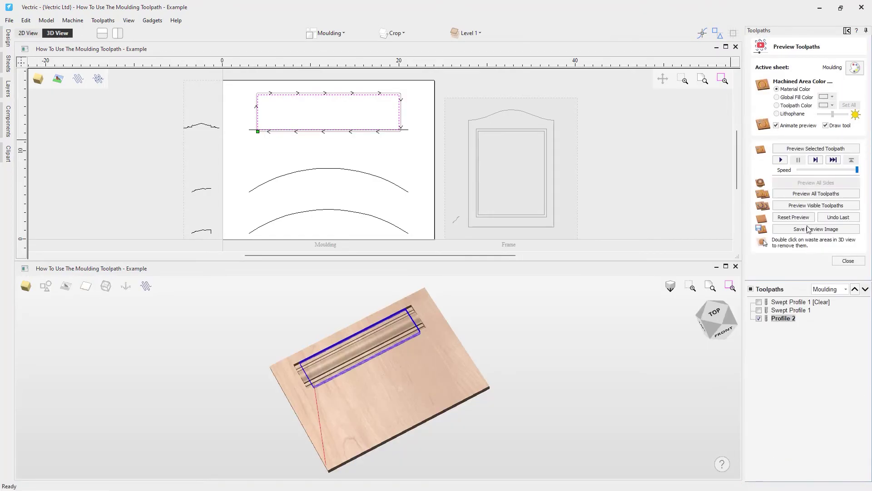
- Preview the Profile 2 cutout around the straight moulding and inspect the trimmed ends in 3D
click(816, 194)
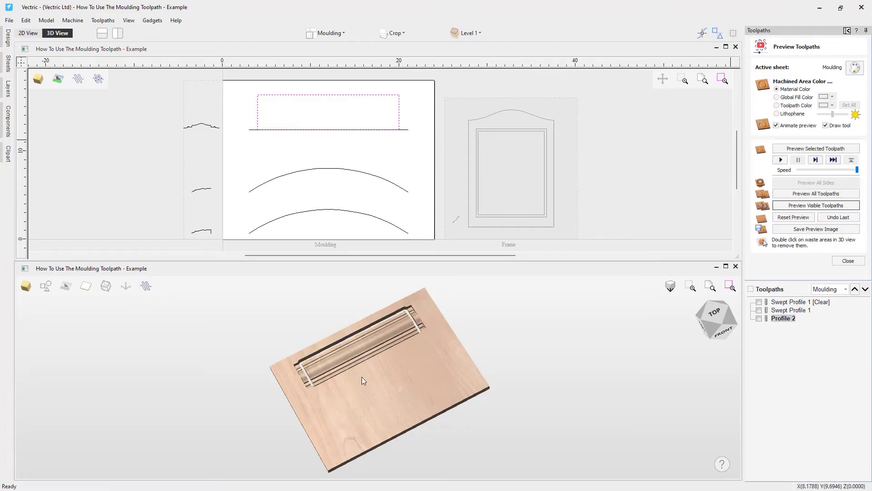
drag(406, 385, 368, 384)
scroll(367, 383, up, 3)
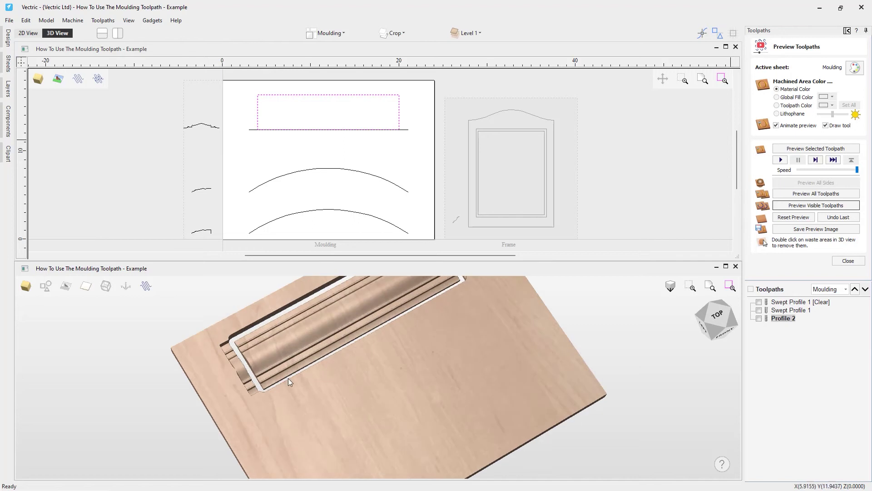
scroll(395, 409, up, 1)
drag(404, 397, 394, 392)
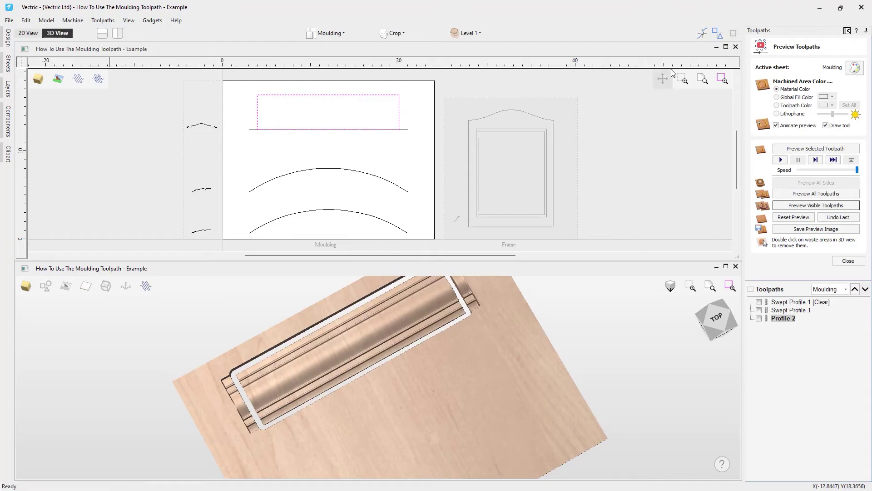
- In an enlarged 2D view, start a new moulding toolpath with the upper arc as drive rail and the middle cross-section as profile
click(726, 47)
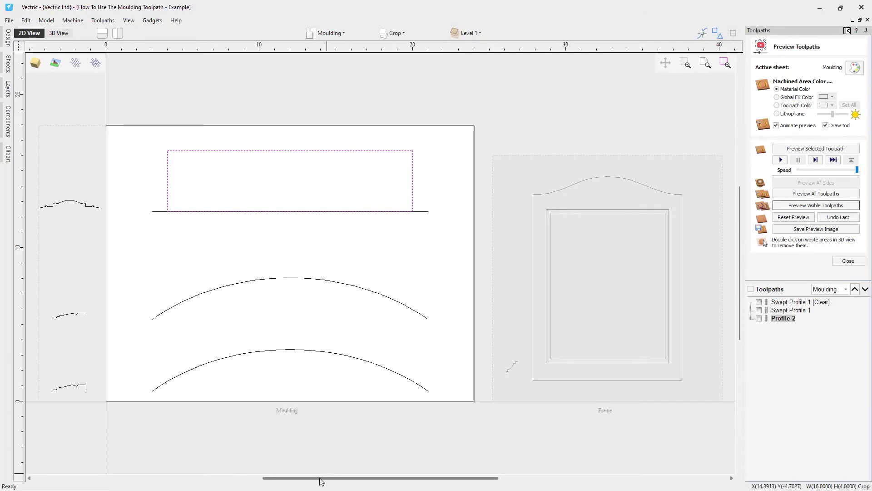
scroll(320, 478, left, 3)
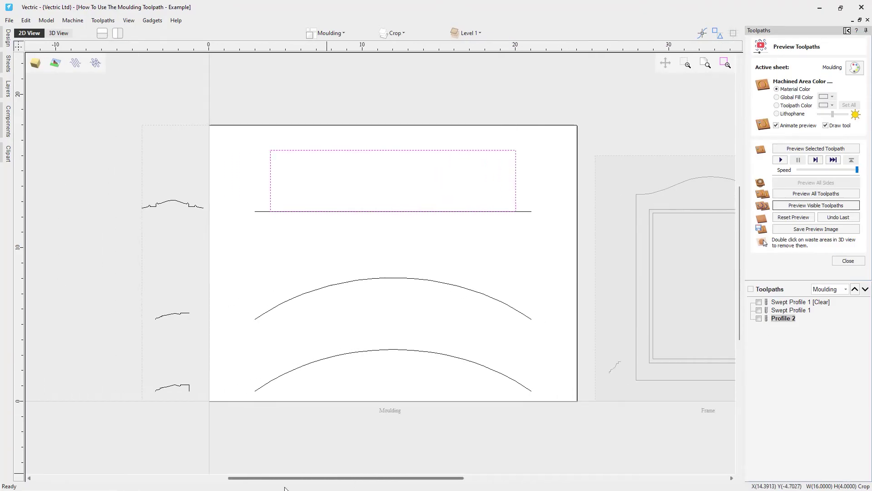
click(841, 260)
click(810, 122)
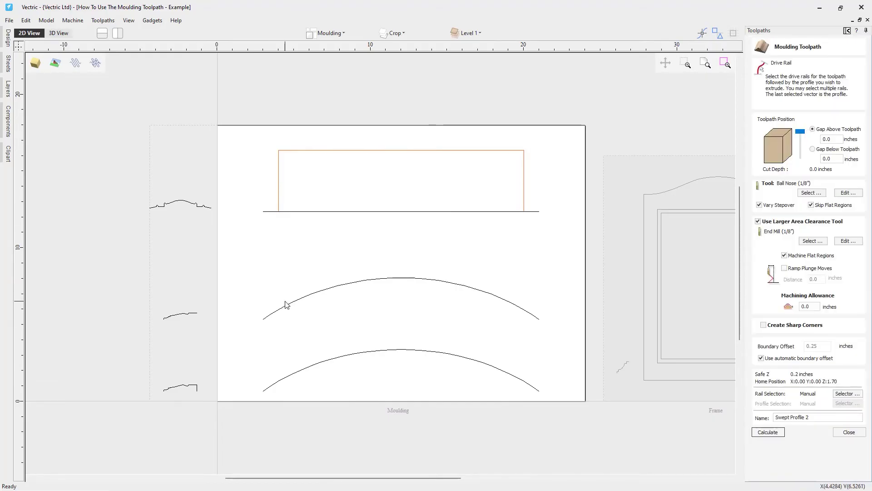
click(313, 296)
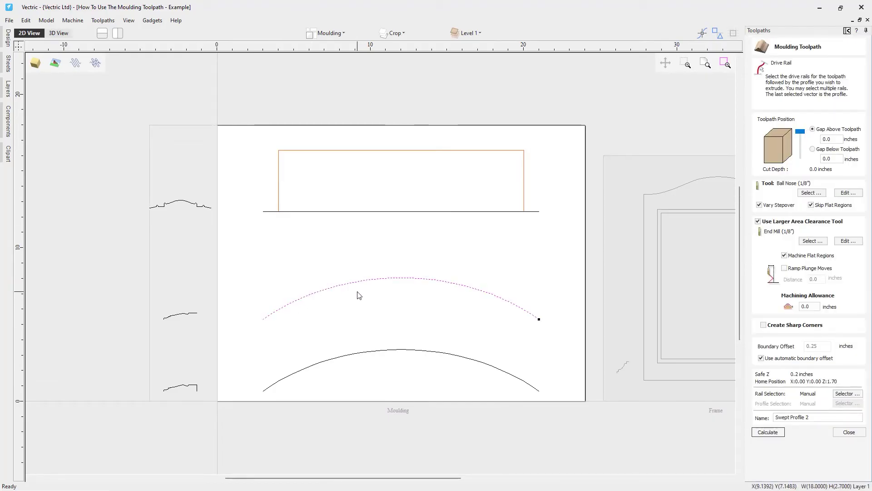
shift+click(188, 315)
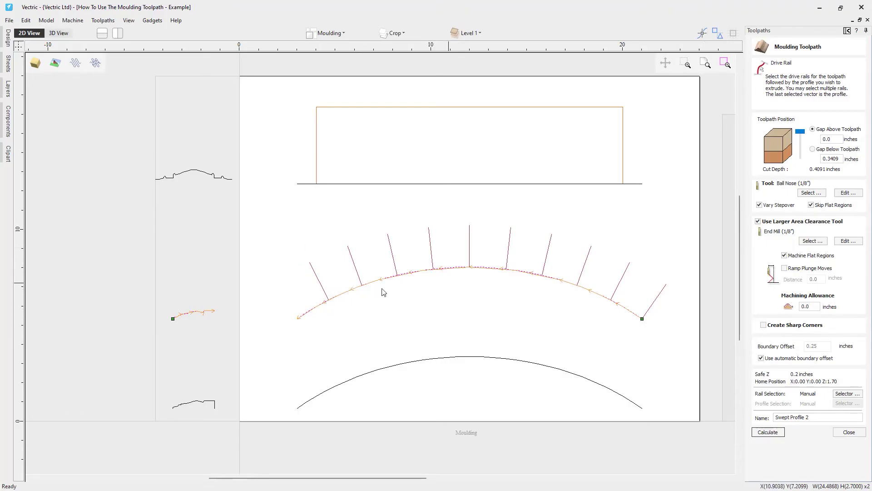
- Reverse the middle profile's direction so that its start point is at the flat end of the cross-section
scroll(146, 330, up, 8)
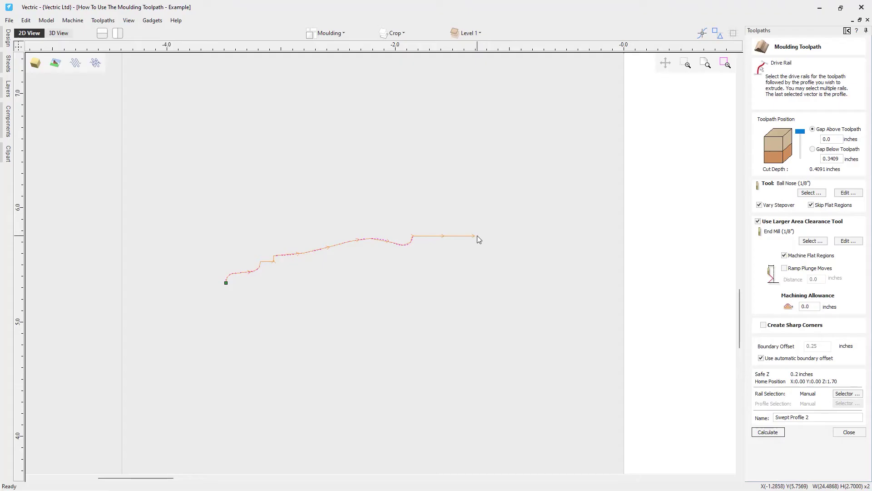
scroll(477, 235, down, 5)
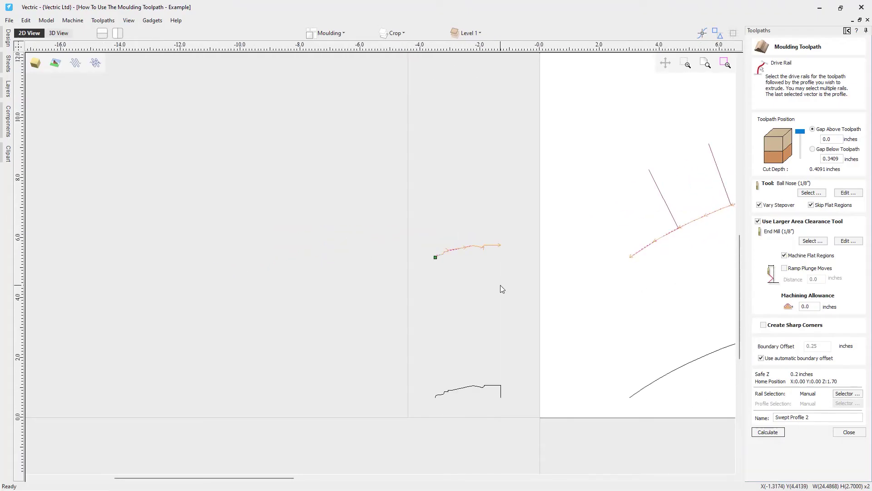
scroll(500, 285, down, 3)
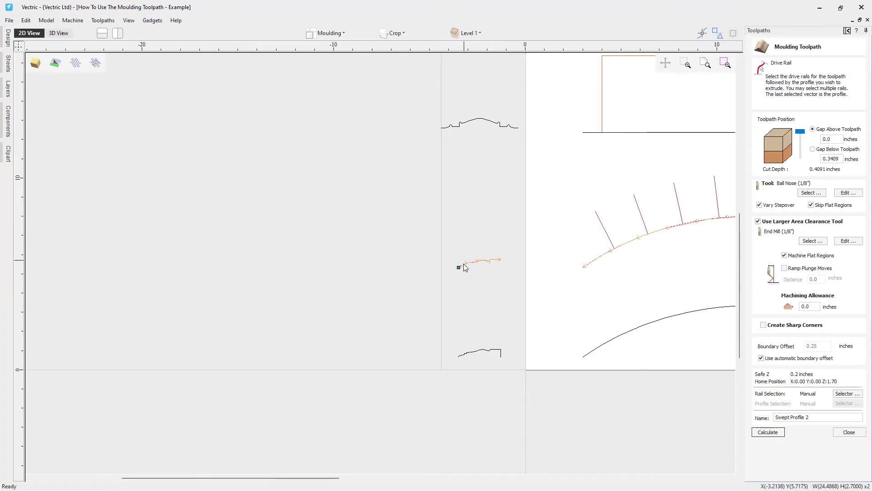
drag(334, 478, 431, 479)
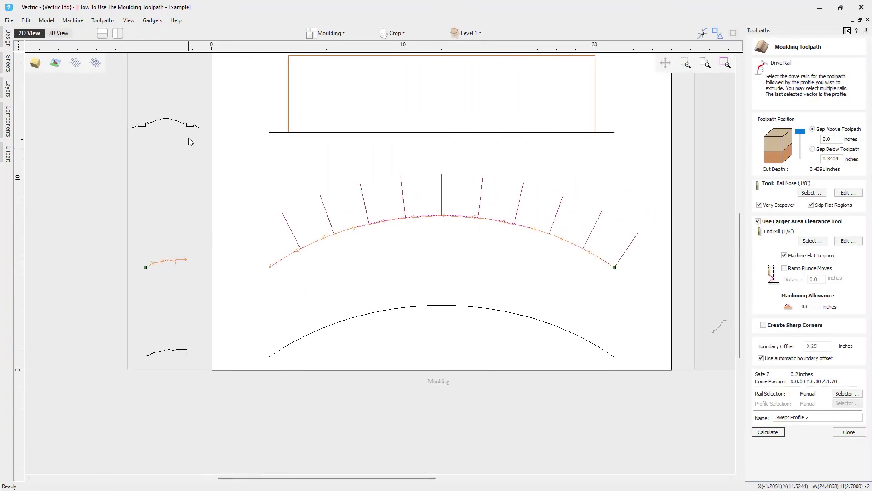
right_click(187, 262)
click(200, 268)
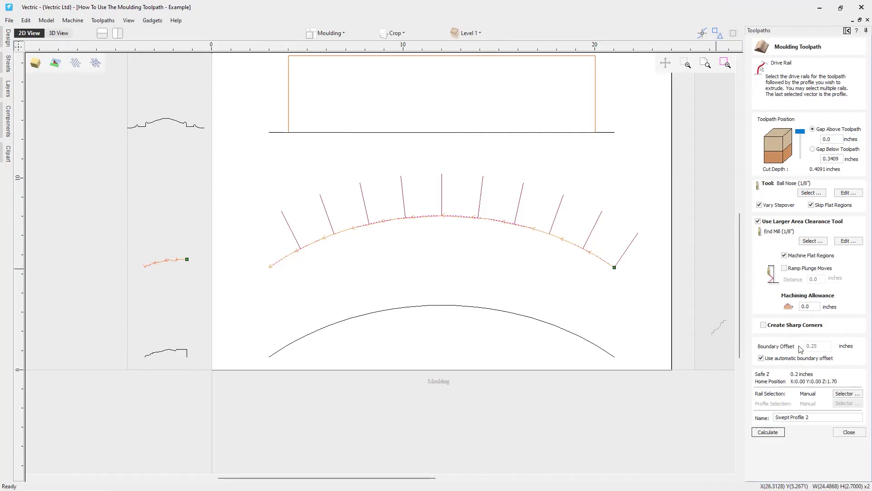
- Calculate the Swept Profile 2 moulding toolpaths and preview their cut along the upper arc, ending back in the 2D view
click(768, 432)
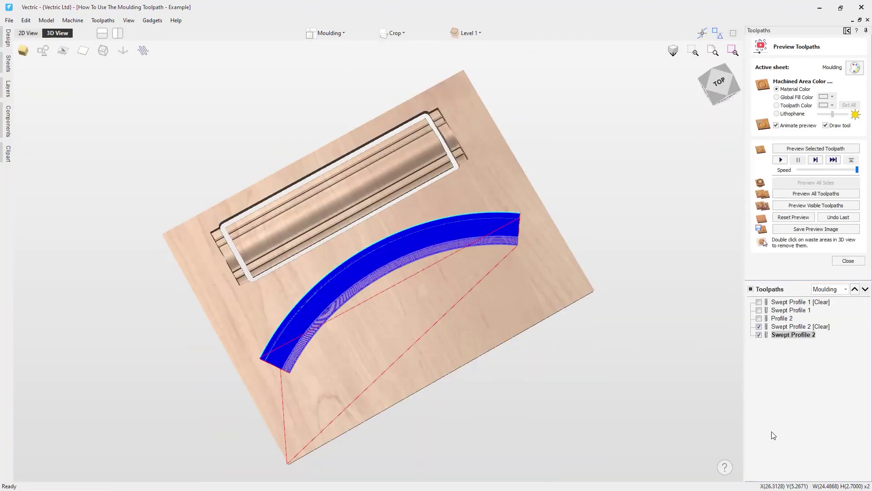
click(817, 206)
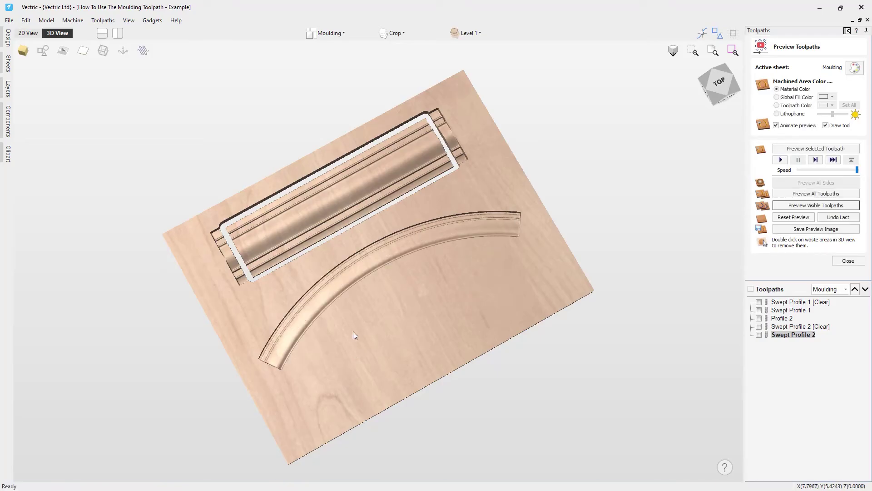
mouse_move(355, 348)
middle_down()
mouse_move(363, 337)
mouse_move(363, 350)
middle_up()
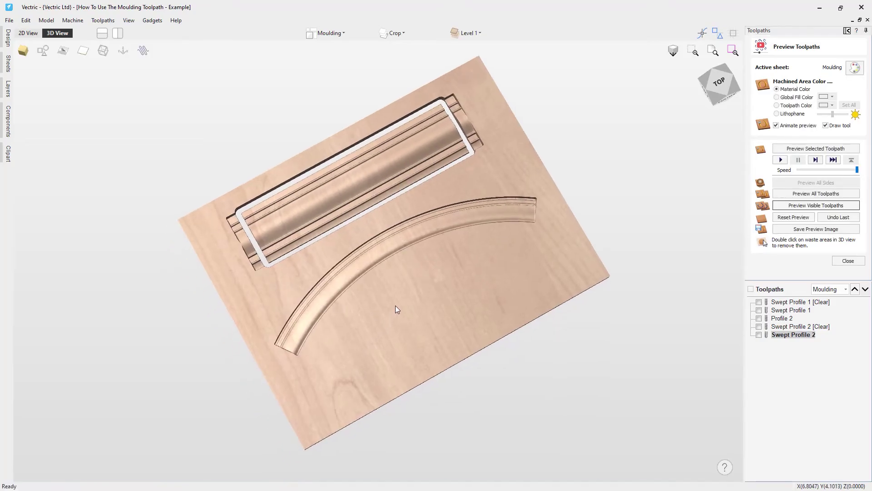
drag(377, 336, 422, 284)
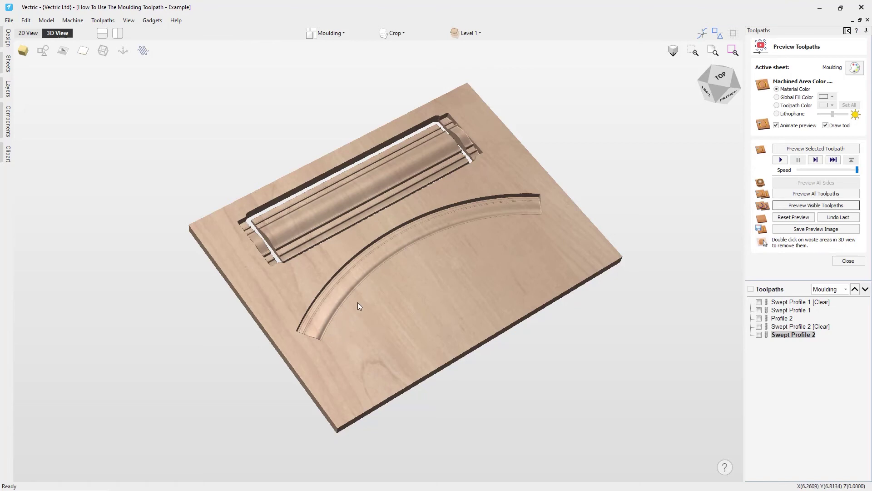
drag(477, 268, 321, 363)
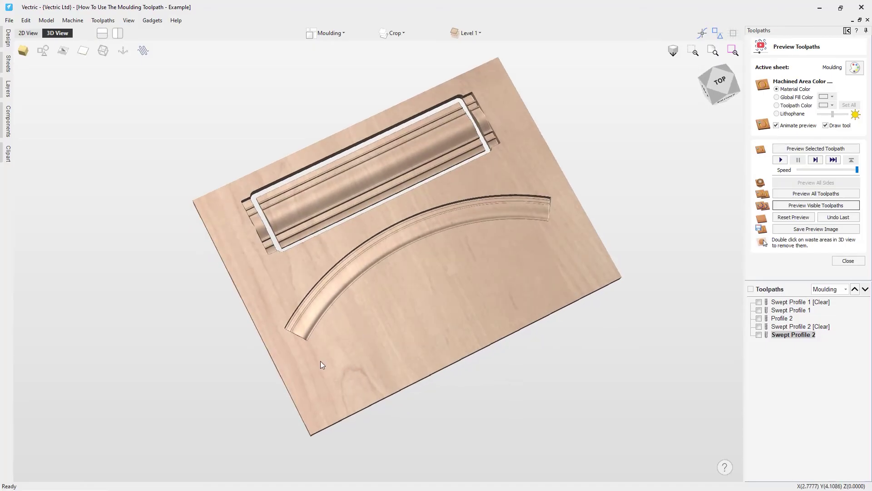
drag(323, 330, 480, 317)
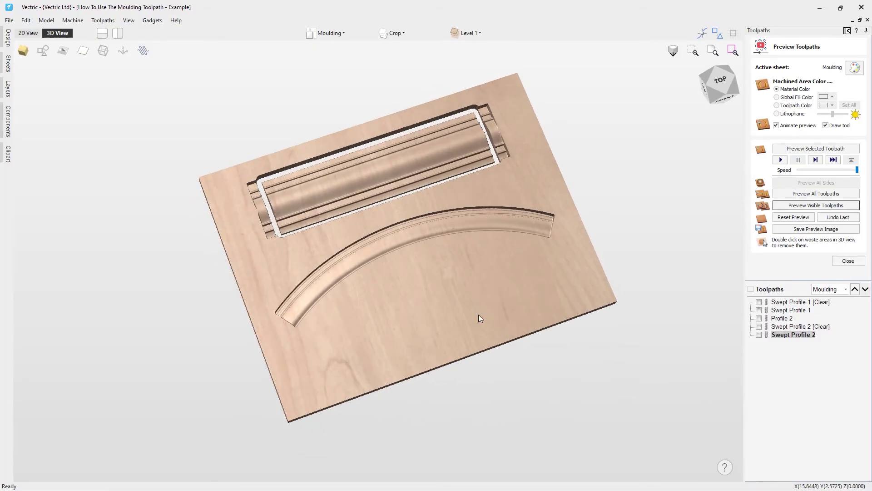
click(28, 33)
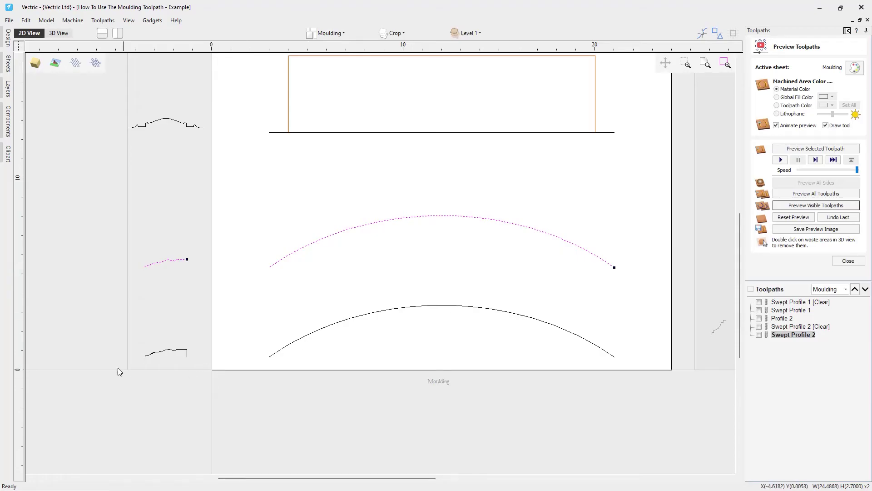
- Start a new moulding toolpath with the lower arc as drive rail and the lowest cross-section with the vertical end line as profile
scroll(117, 361, up, 2)
click(217, 352)
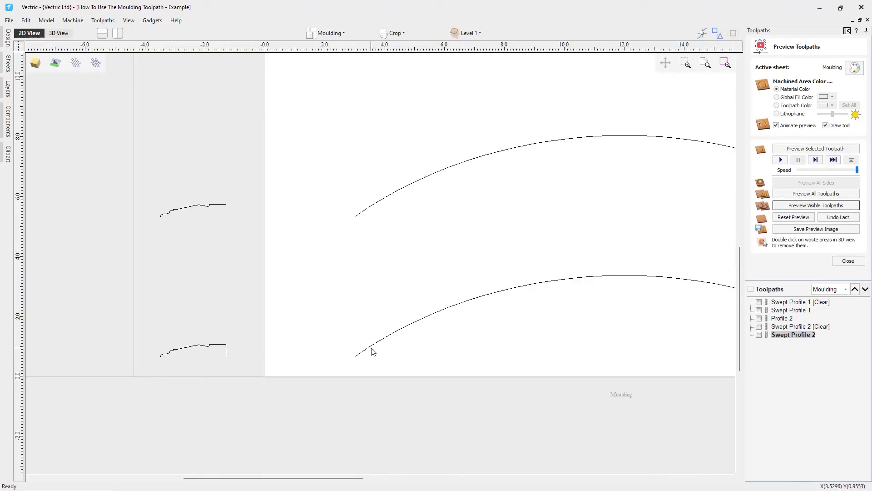
scroll(225, 357, down, 2)
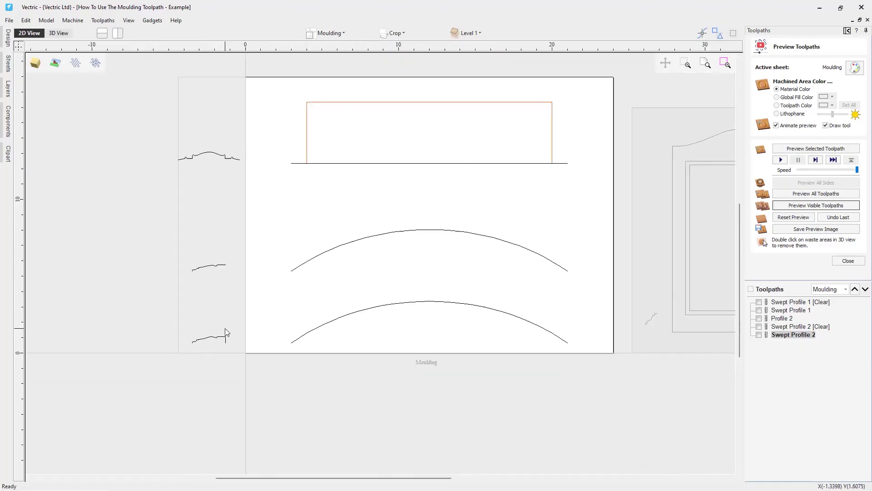
scroll(238, 348, up, 2)
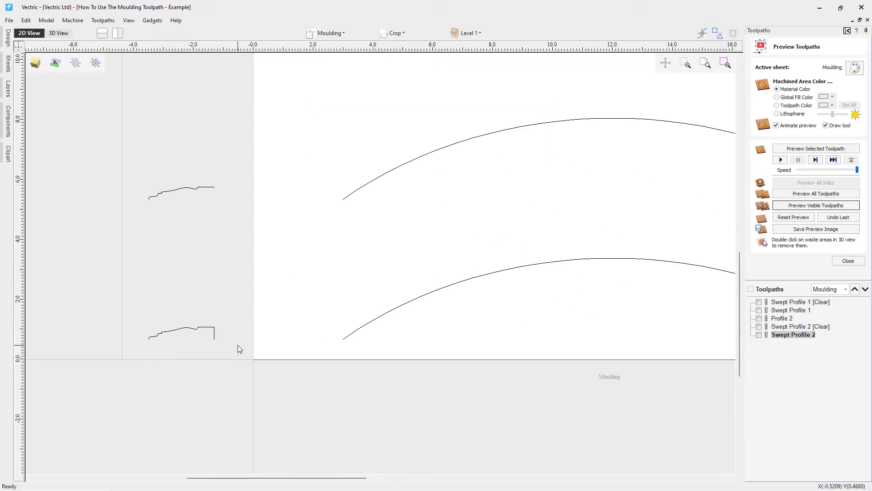
click(849, 261)
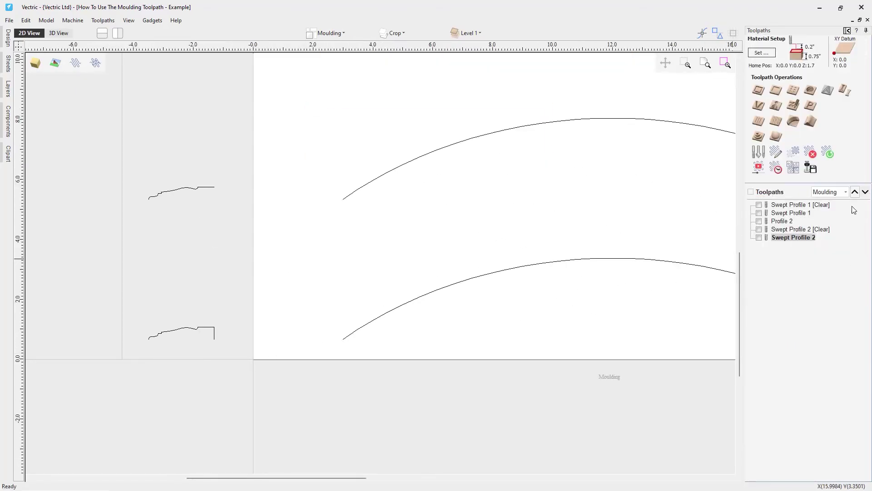
click(810, 121)
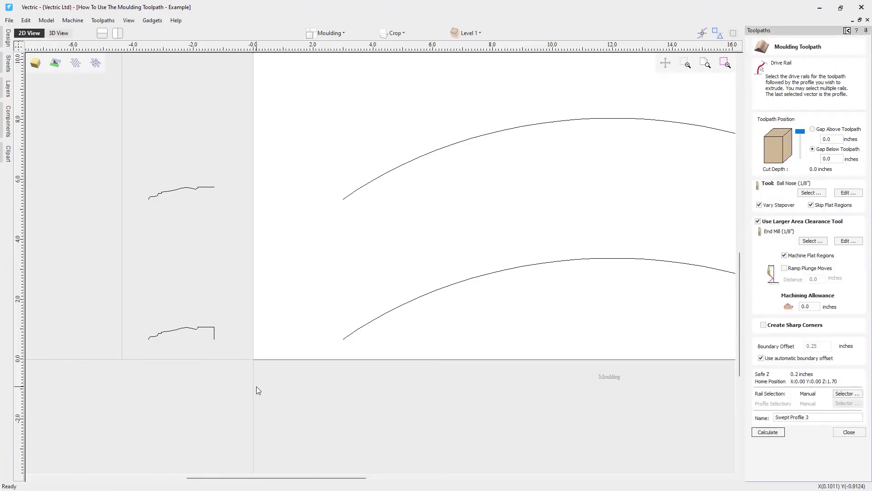
click(362, 332)
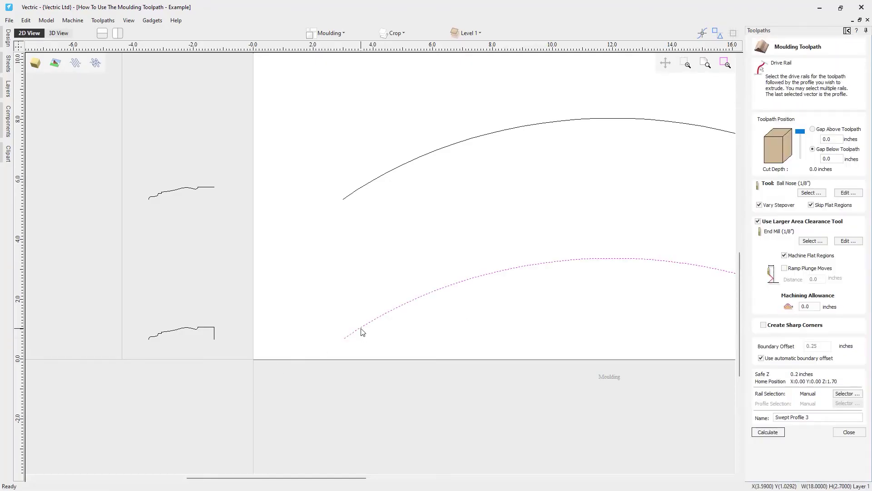
click(213, 328)
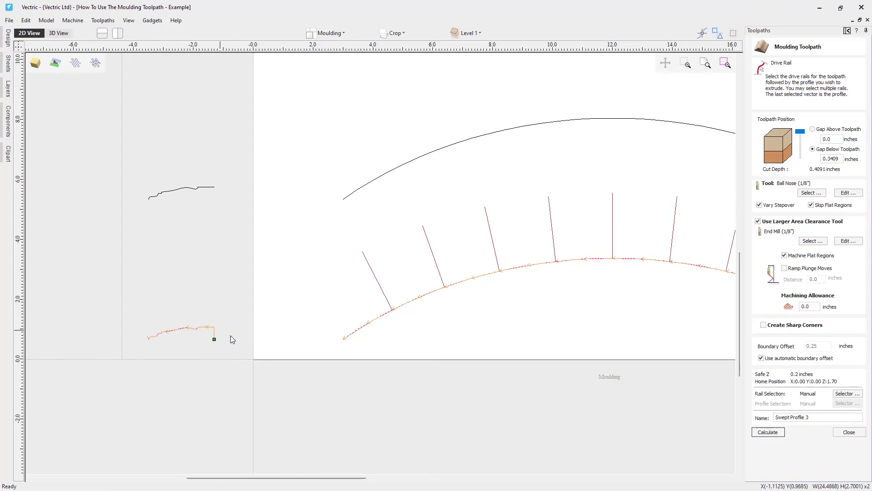
- Calculate the moulding toolpaths along the lower arc and preview their cut in 3D
scroll(421, 293, down, 2)
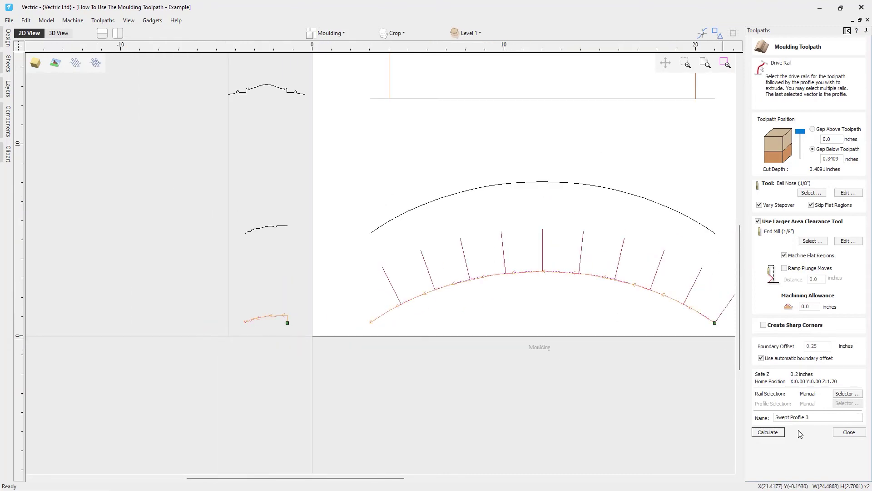
click(775, 434)
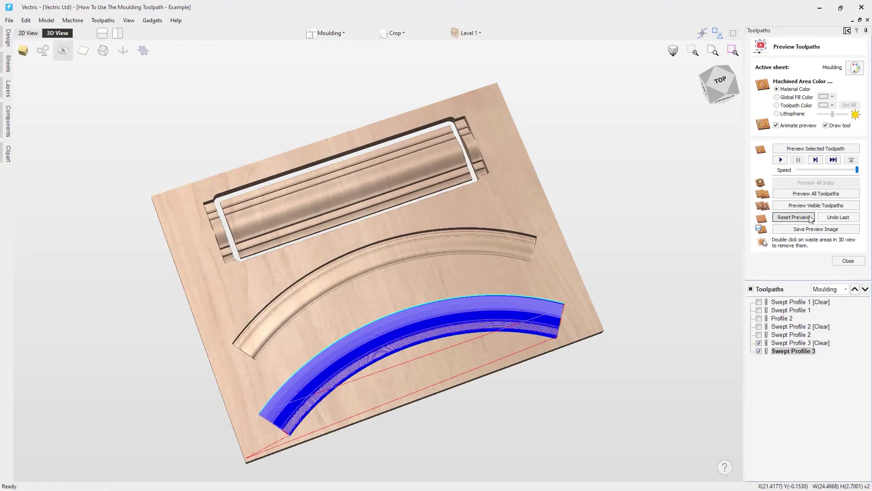
click(806, 210)
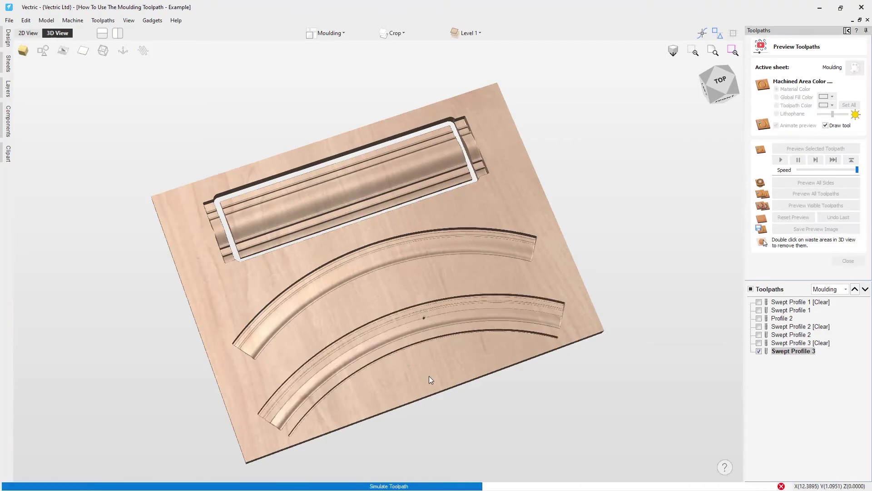
drag(425, 382, 467, 331)
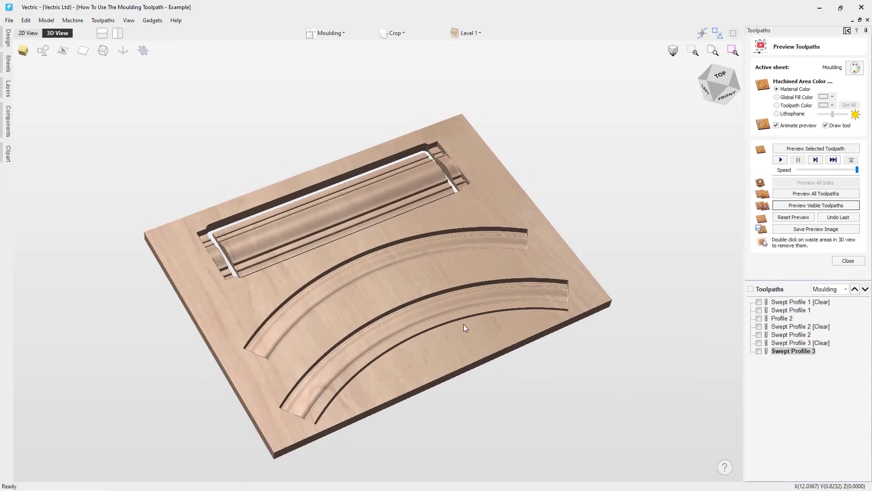
scroll(419, 380, up, 6)
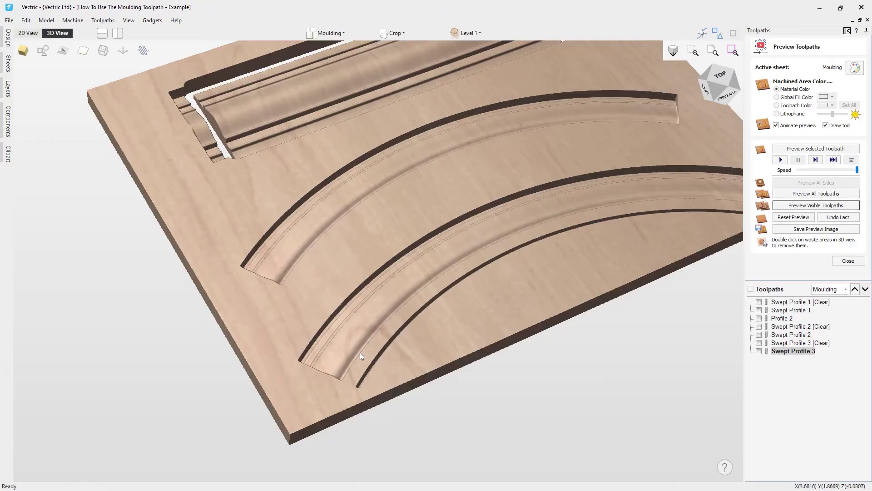
drag(451, 326, 436, 379)
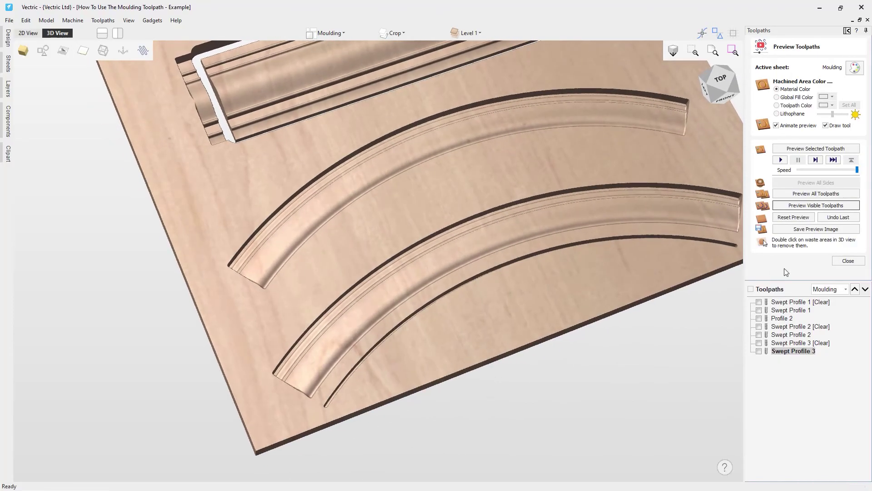
- Reopen the Swept Profile 3 settings and examine the groove along the lower arc moulding's inner edge up close and from above
double_click(793, 347)
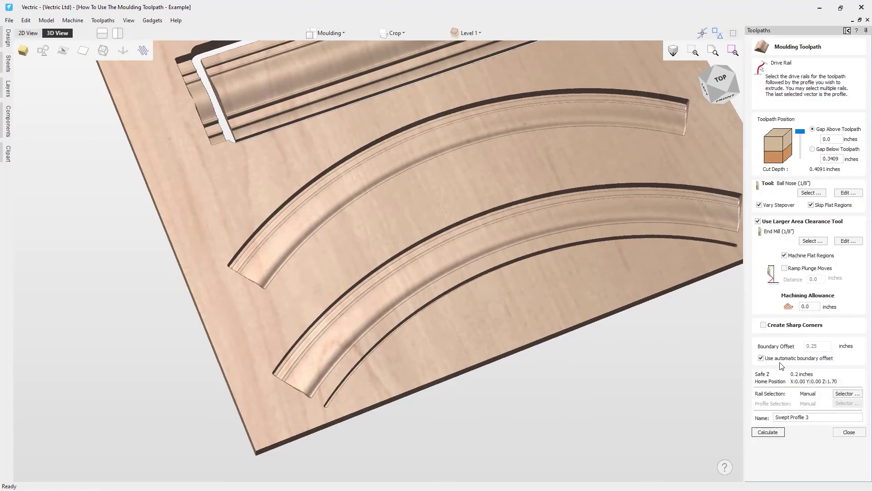
scroll(333, 395, up, 2)
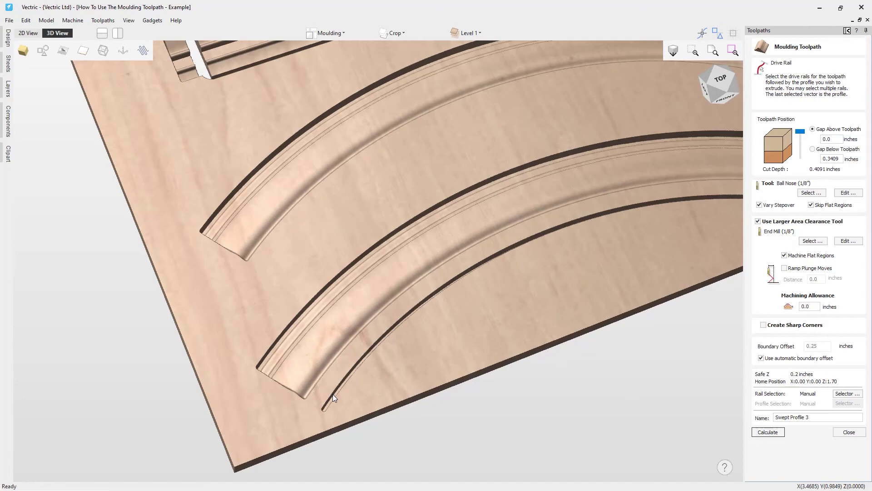
scroll(333, 394, up, 2)
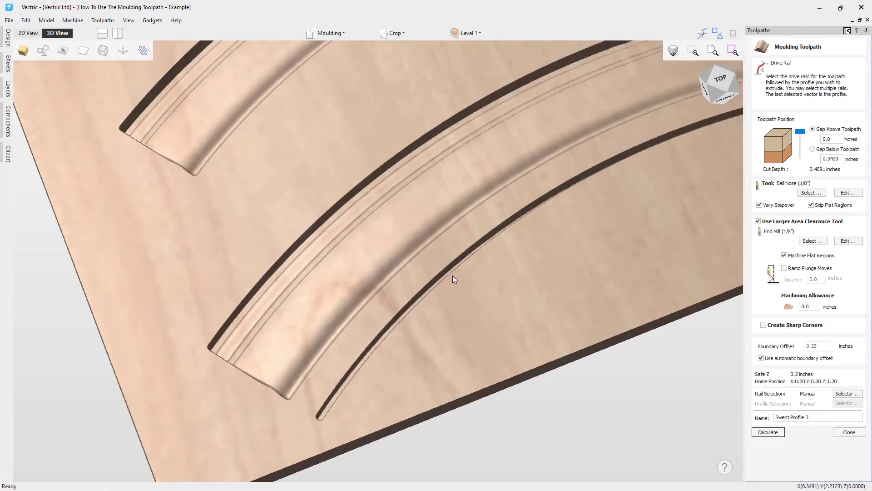
scroll(453, 274, down, 4)
drag(550, 264, 528, 280)
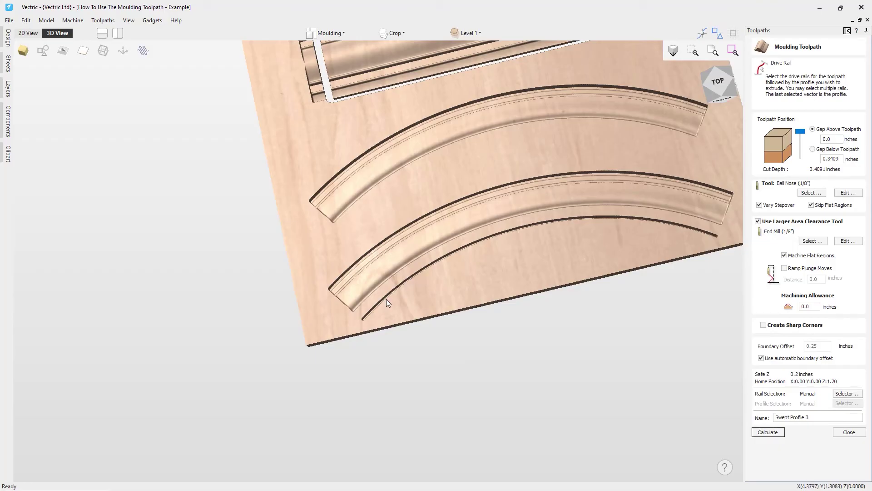
click(718, 81)
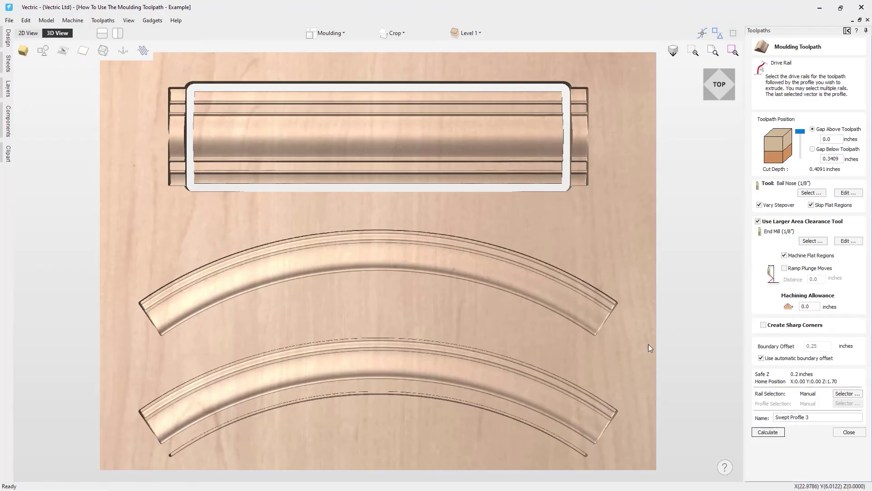
- Make the Frame sheet active in the 2D view, close the open moulding toolpath form and review the sheet's material setup
click(28, 33)
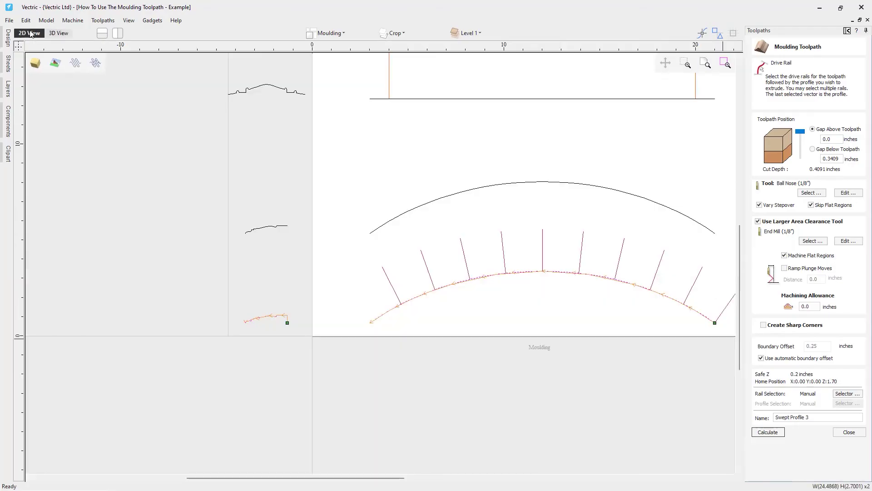
click(331, 33)
click(338, 48)
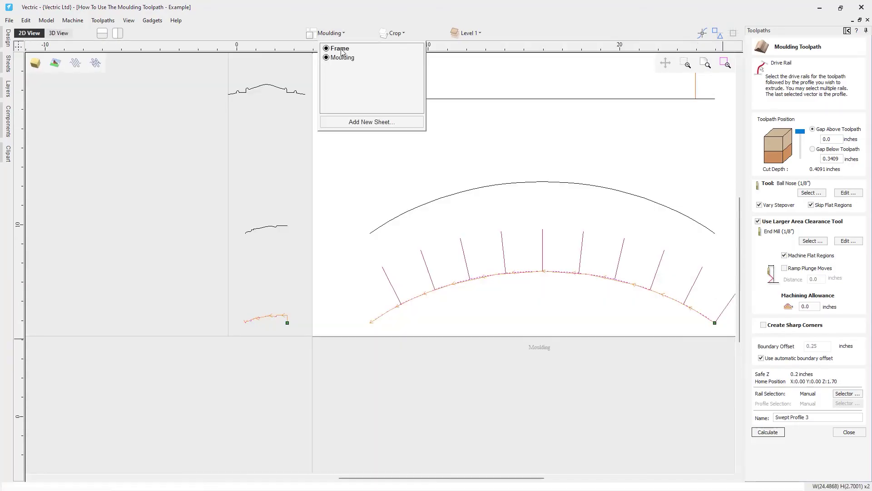
click(484, 67)
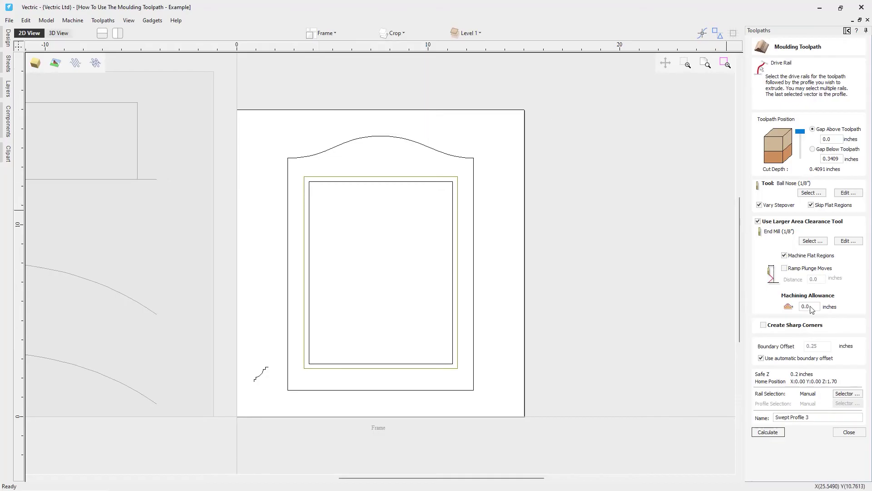
click(847, 433)
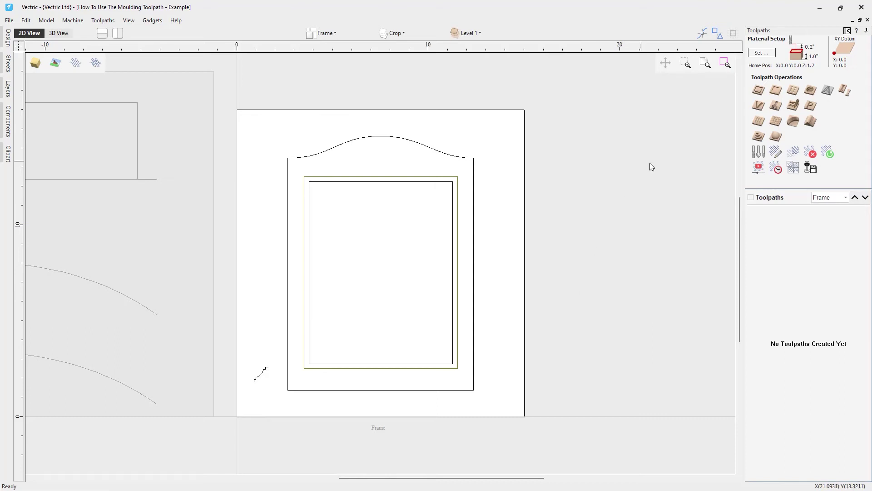
click(757, 54)
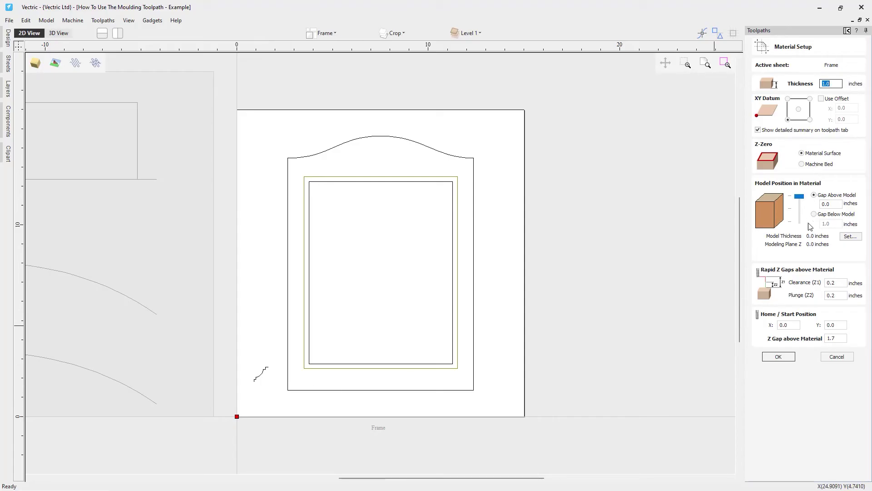
click(780, 357)
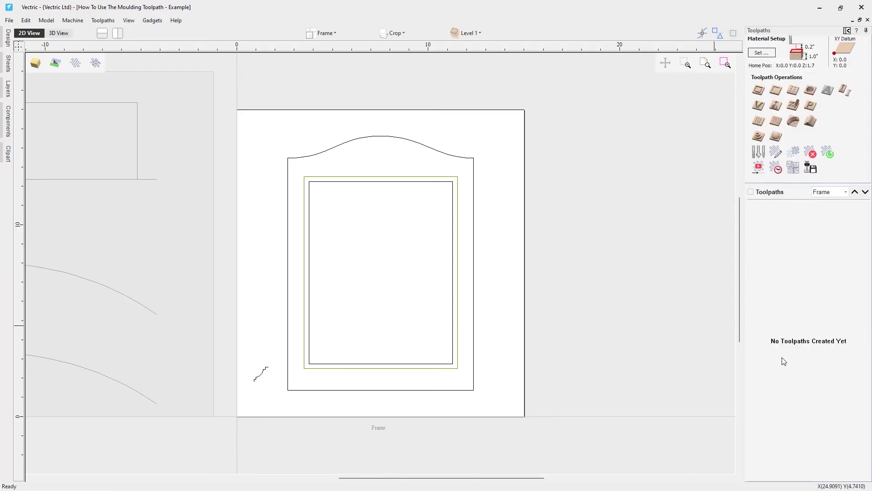
- Start a new moulding toolpath with the arched outer frame outline as drive rail and the small stepped cross-section as profile
click(810, 121)
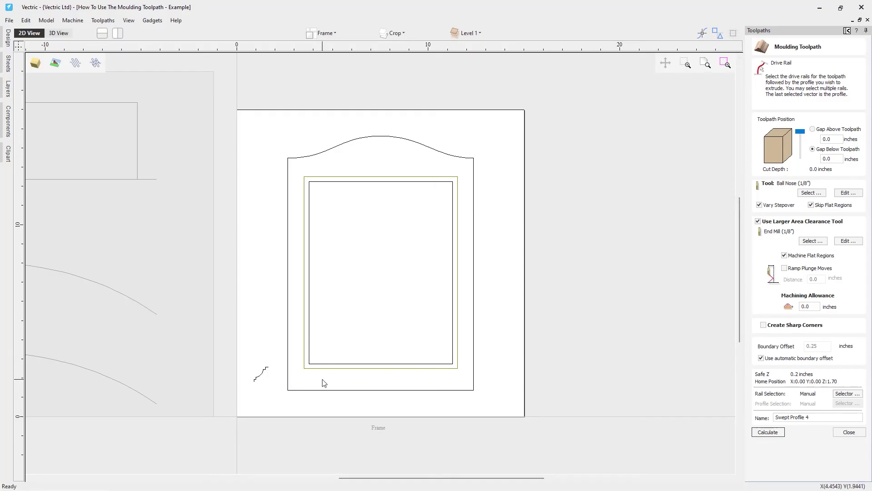
click(293, 391)
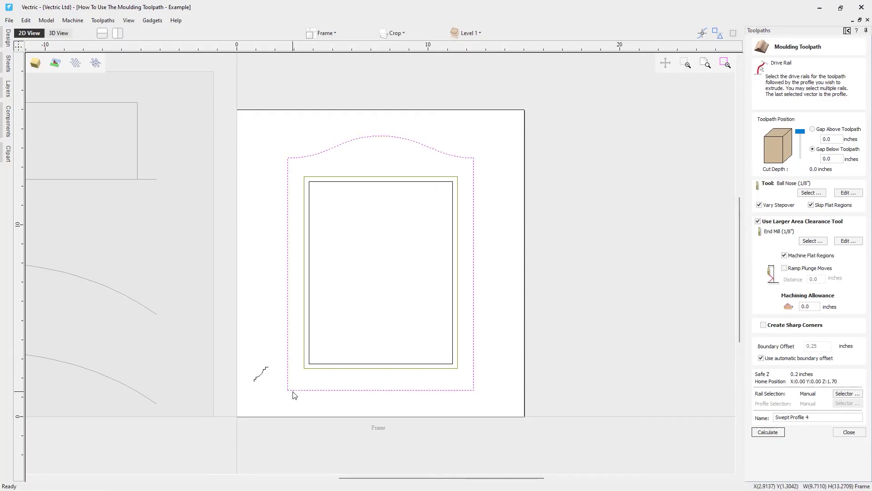
shift+click(261, 373)
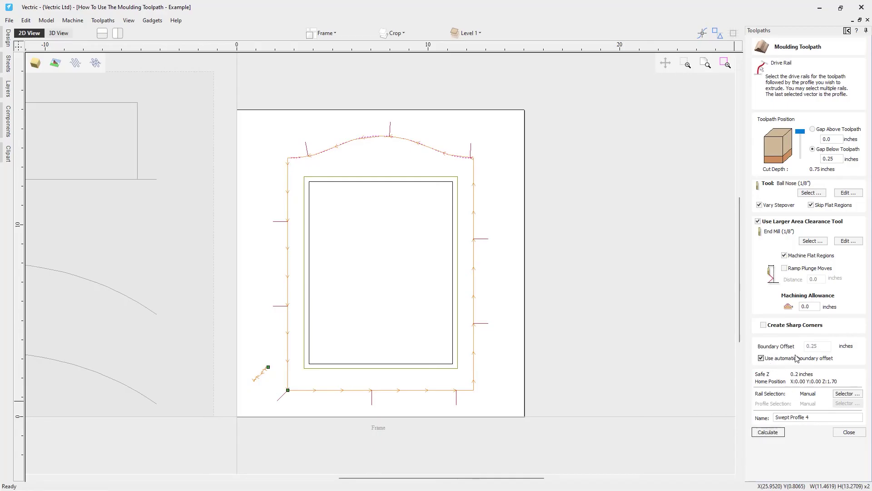
- Calculate the frame's moulding toolpaths and preview their cut around the arched outline in 3D
click(757, 433)
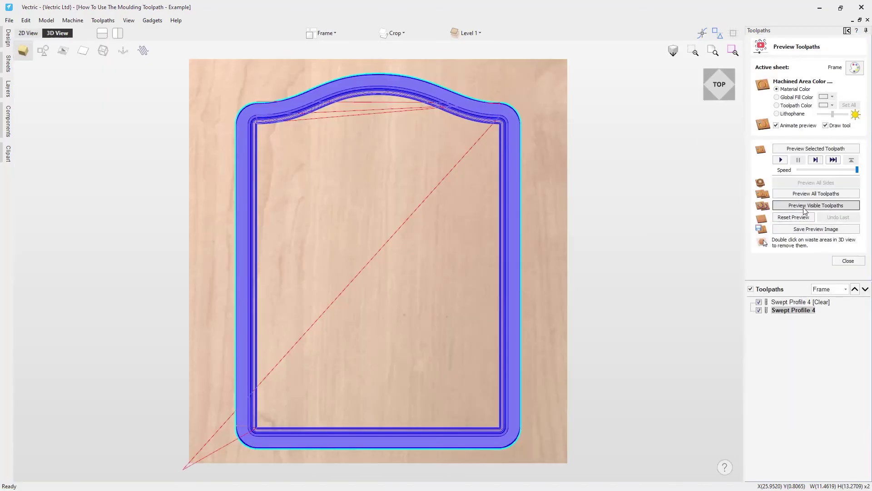
click(804, 207)
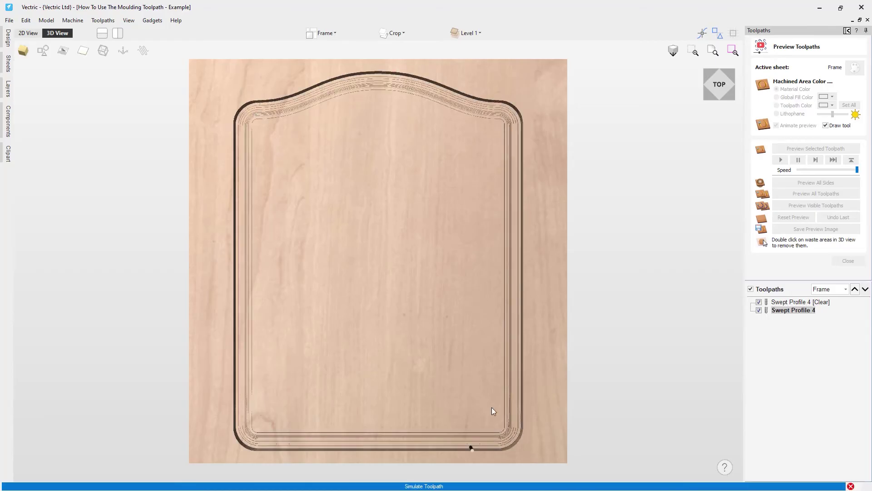
drag(367, 437, 401, 268)
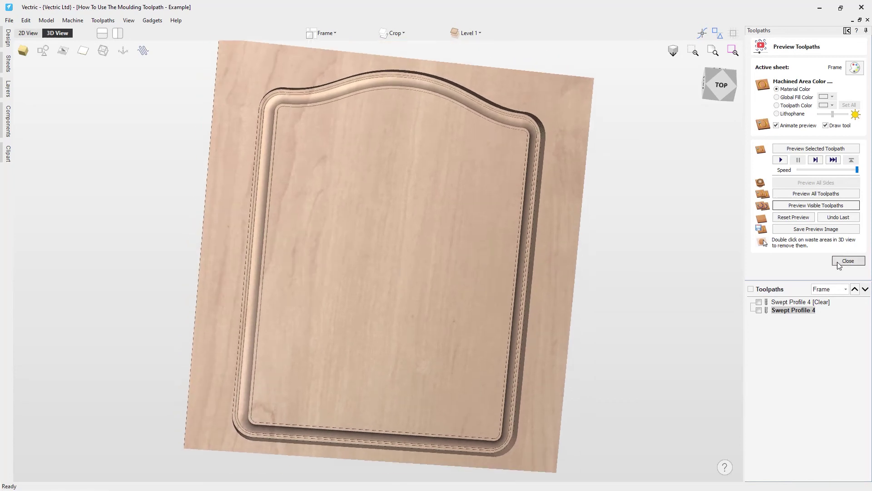
- Recalculate Swept Profile 4 with Create Sharp Corners enabled and replace the earlier cut preview with the new one in a tilted 3D view
double_click(801, 311)
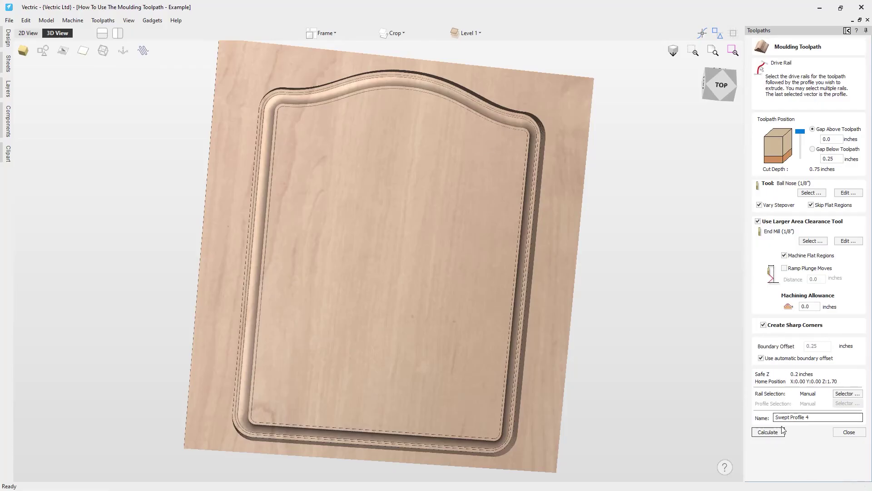
click(767, 431)
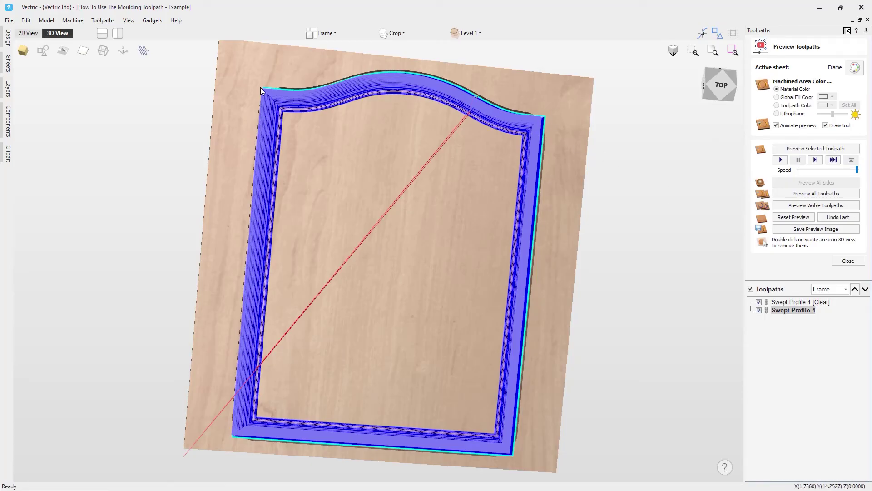
click(835, 218)
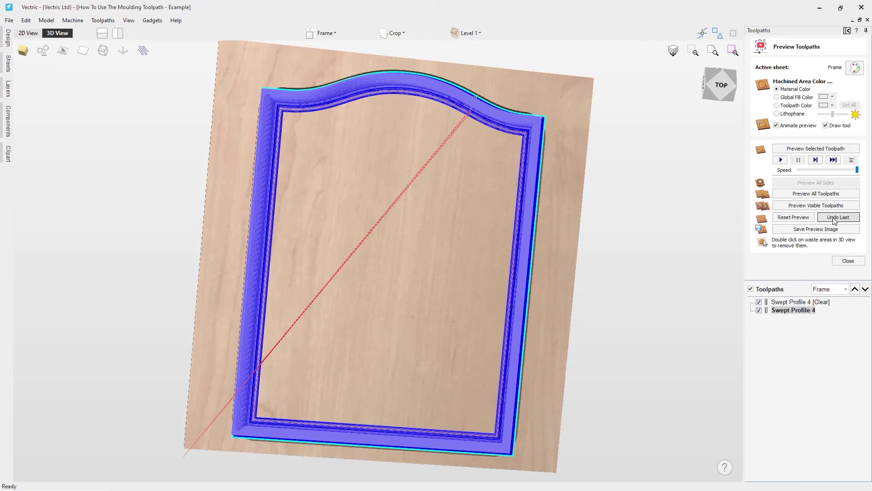
click(805, 206)
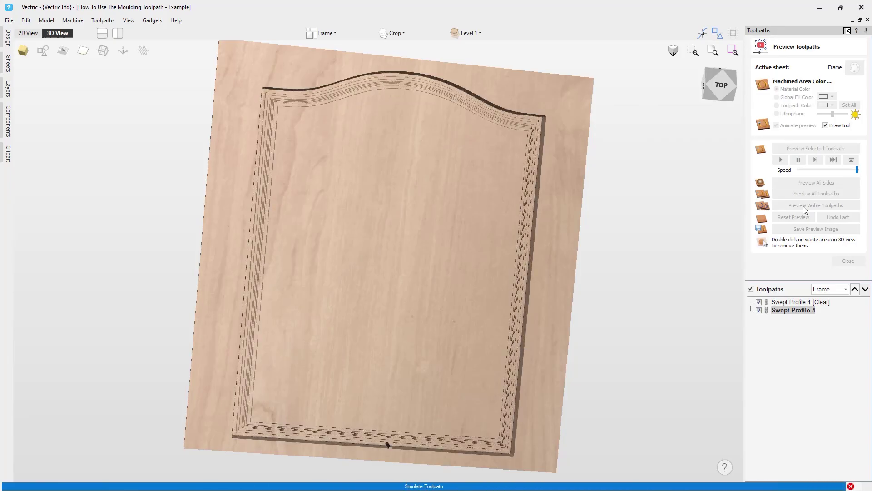
drag(465, 353, 495, 298)
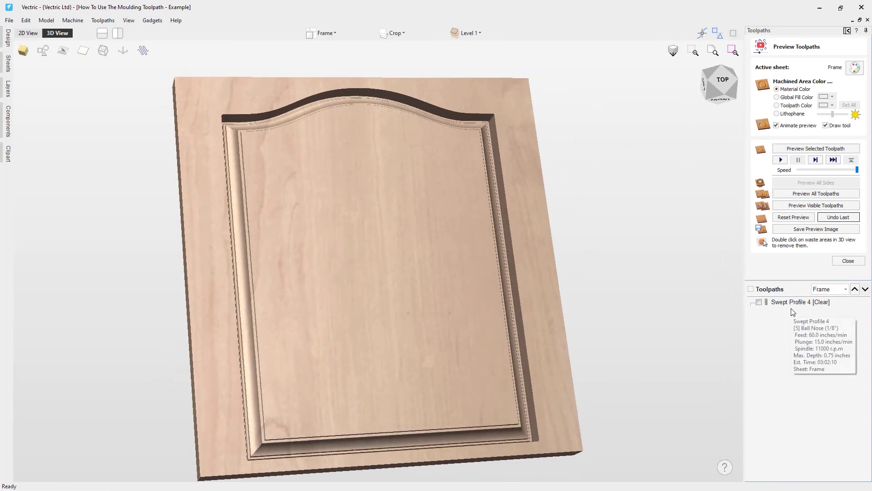
- Recalculate Swept Profile 4 with Create Sharp Corners disabled and undo the last cut preview
double_click(793, 311)
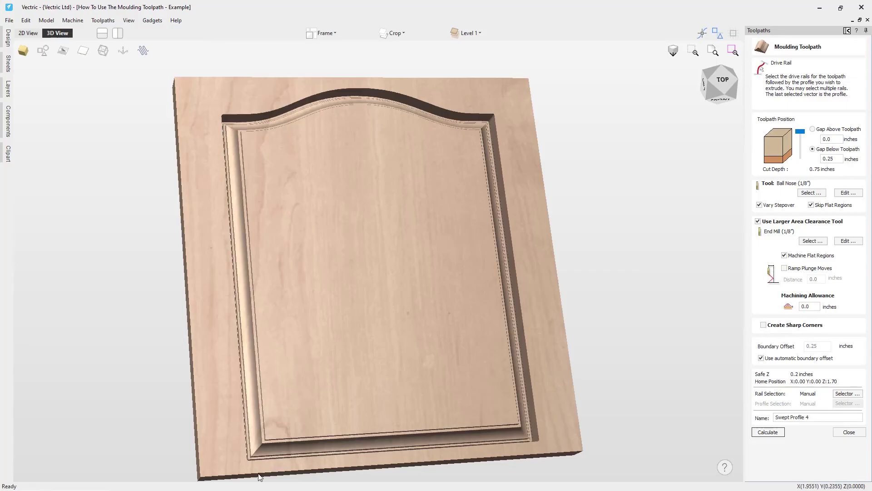
click(28, 33)
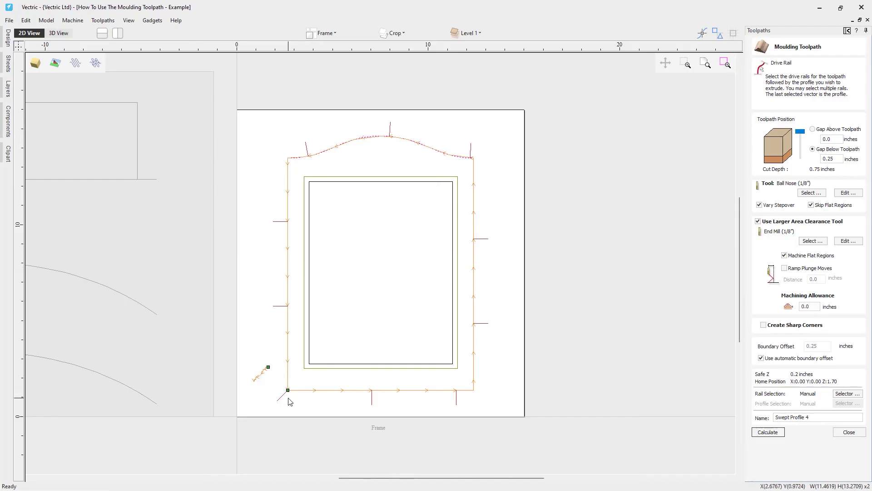
scroll(288, 397, up, 2)
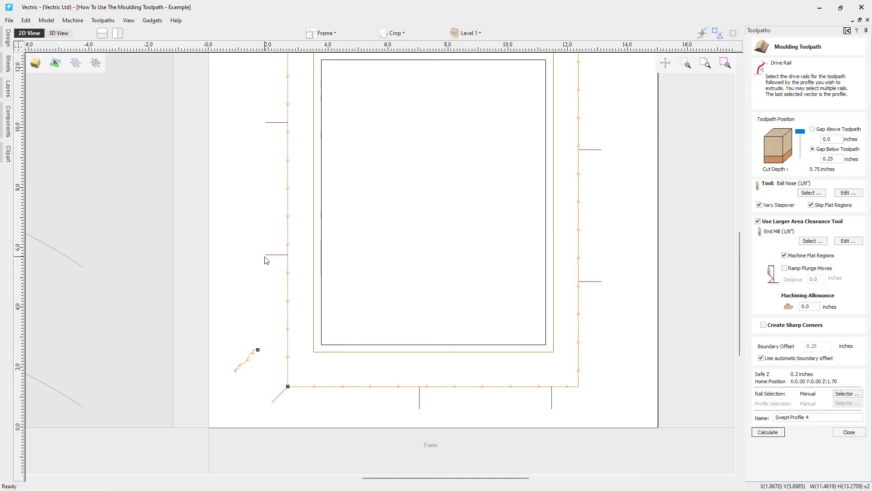
click(775, 436)
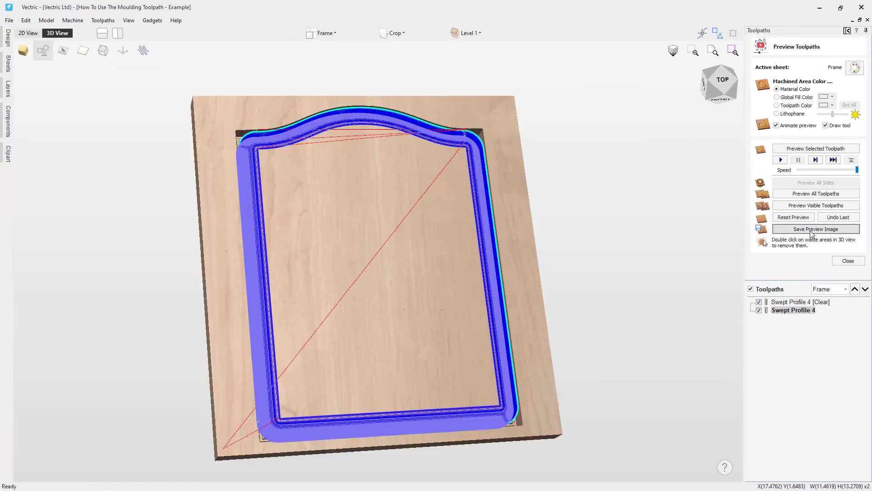
click(833, 219)
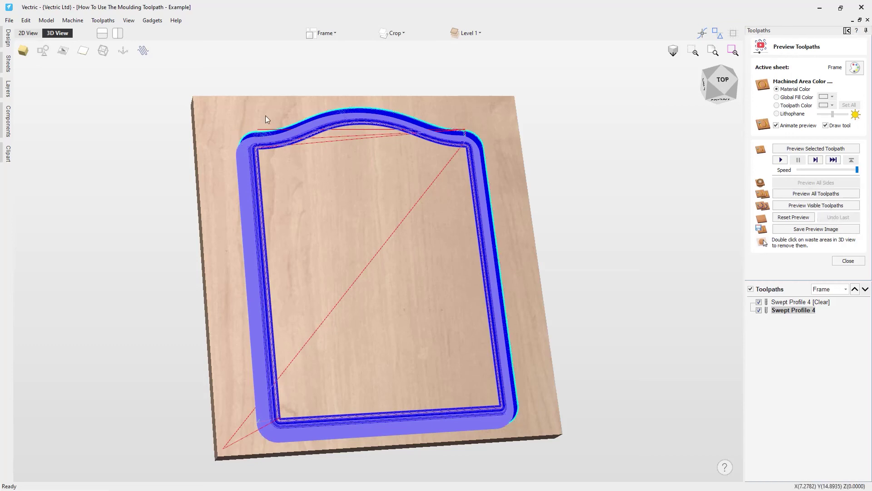
- Inspect the recalculated toolpath around the frame in the 2D view, switch it to solid display, and hide the 2D toolpath display
click(30, 33)
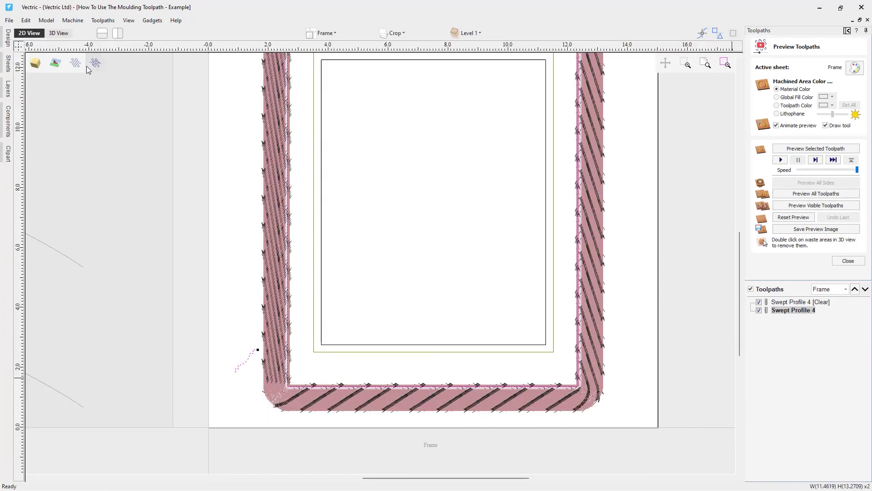
click(95, 63)
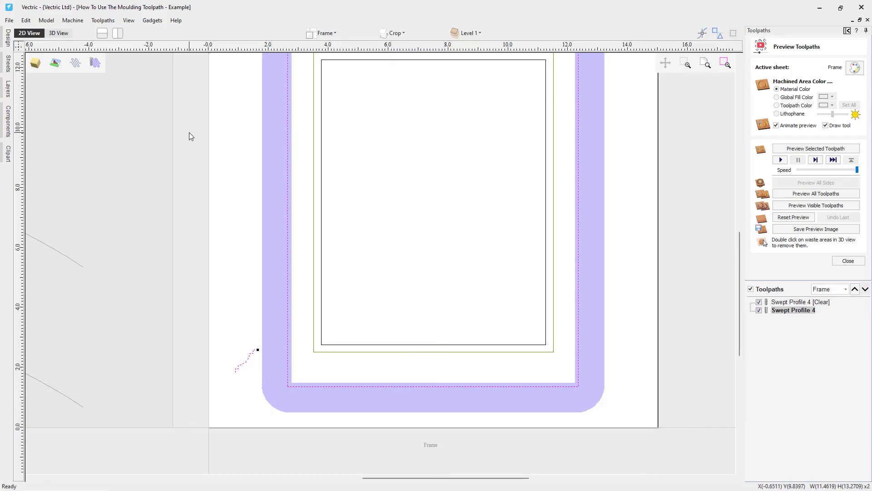
click(74, 66)
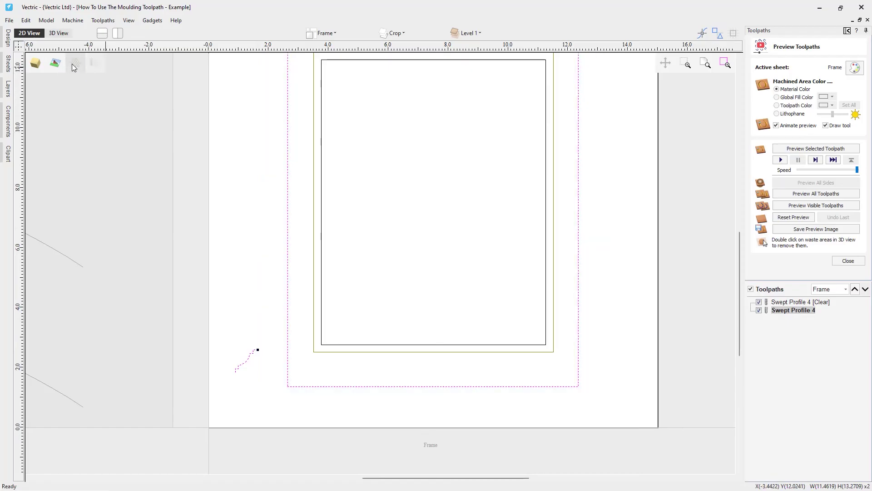
- Recalculate Swept Profile 4 with the automatic boundary offset disabled and a 0.25 inch boundary offset, and preview the cut in 3D
double_click(795, 310)
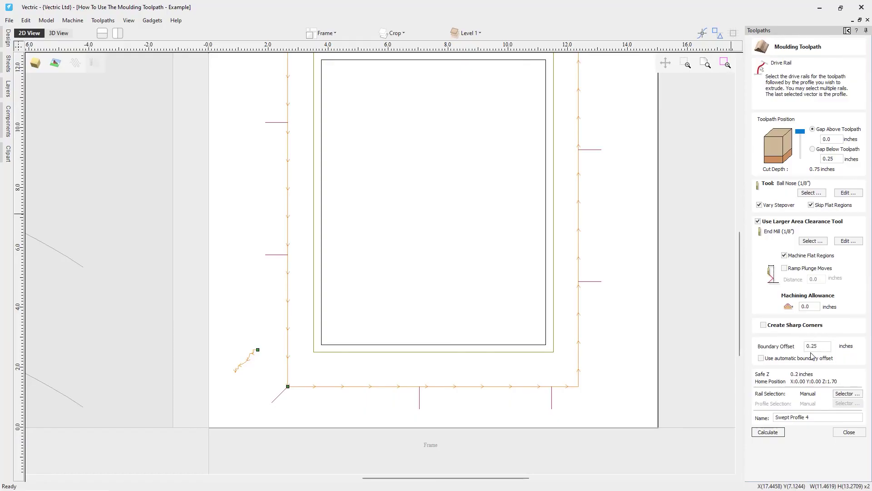
click(778, 435)
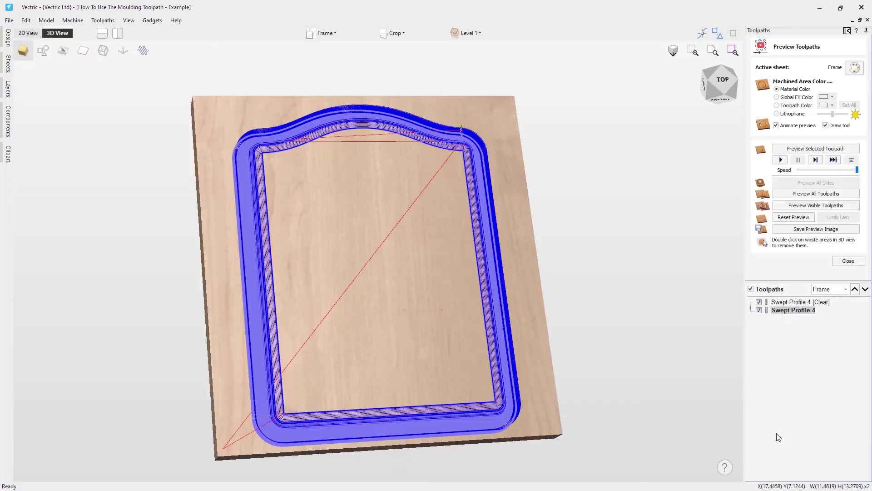
drag(369, 345, 325, 373)
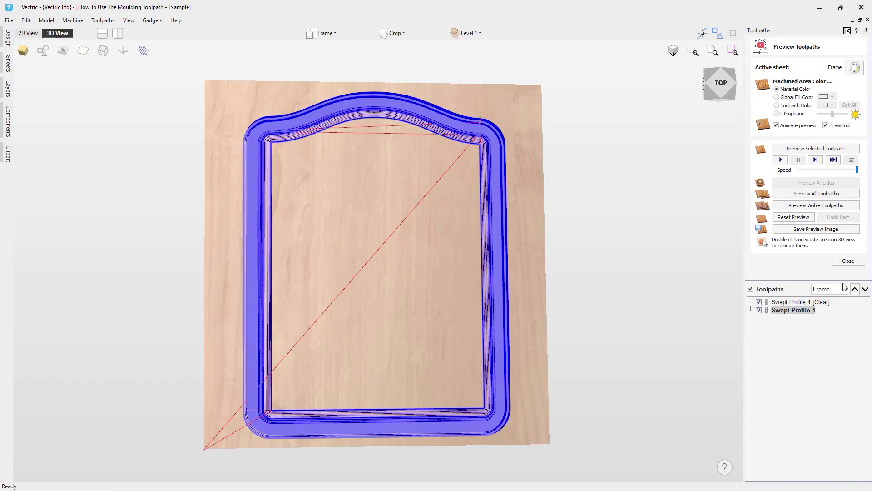
click(806, 206)
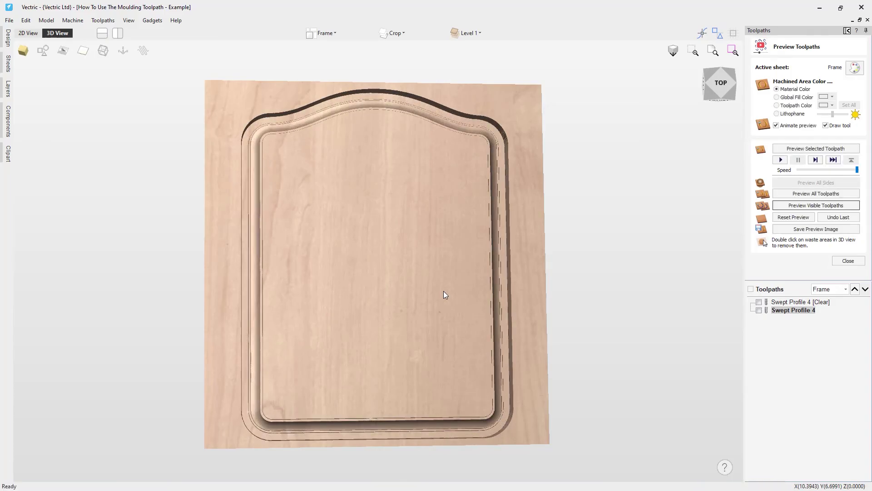
drag(390, 357, 394, 318)
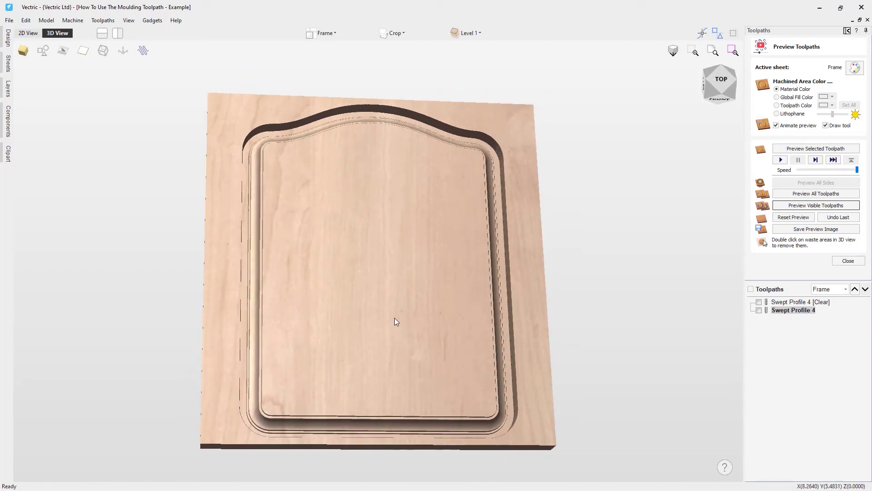
- Offset the arched outer frame outline inwards by 0.25 inches in the 2D view, keeping the original
click(28, 34)
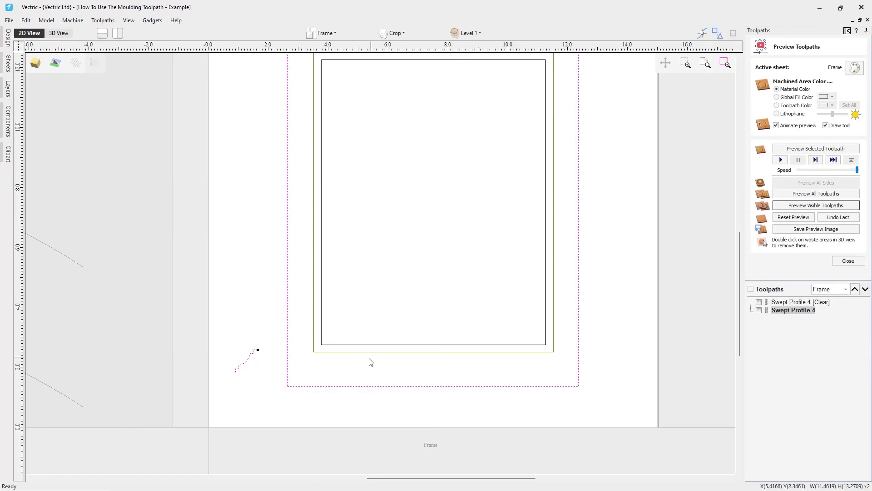
click(299, 384)
click(308, 386)
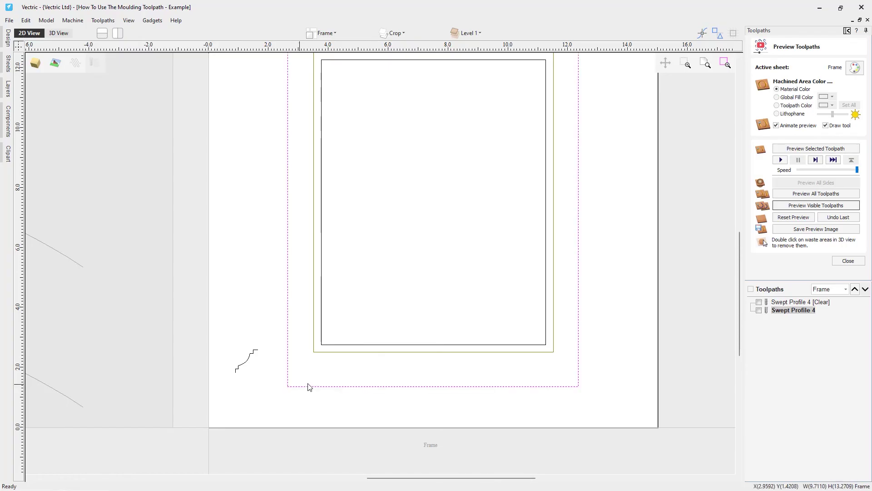
click(853, 258)
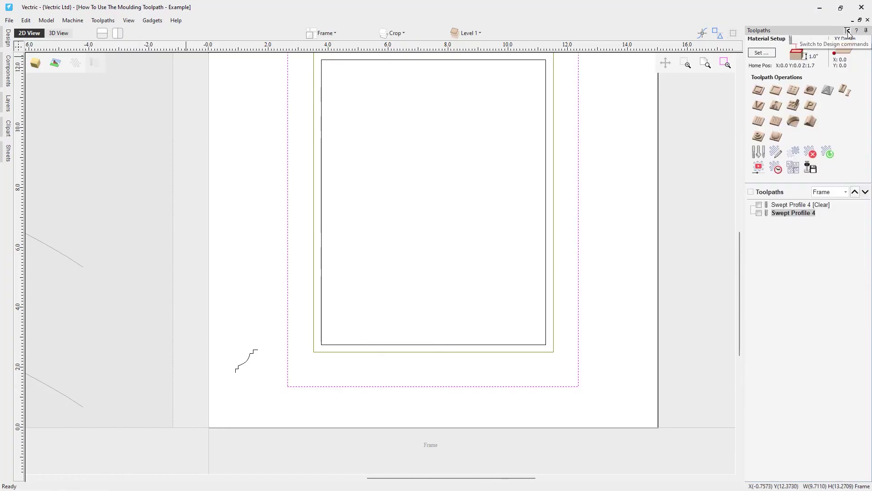
click(848, 31)
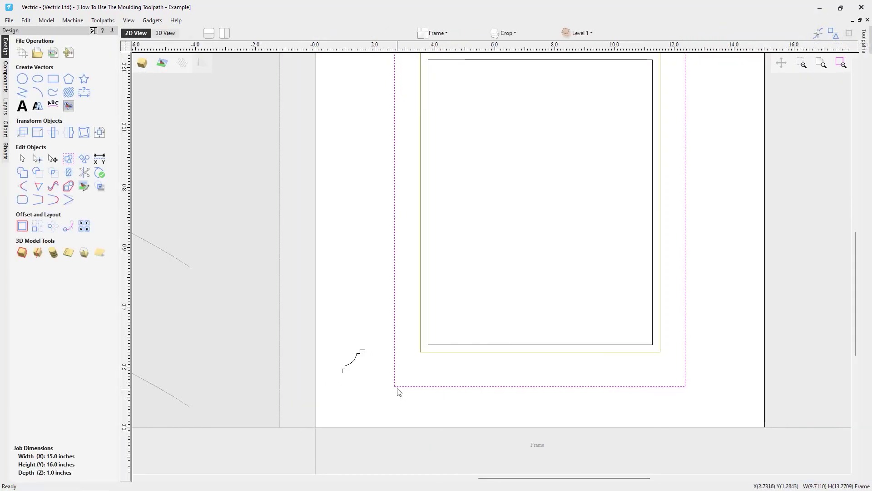
click(27, 230)
drag(67, 117, 22, 122)
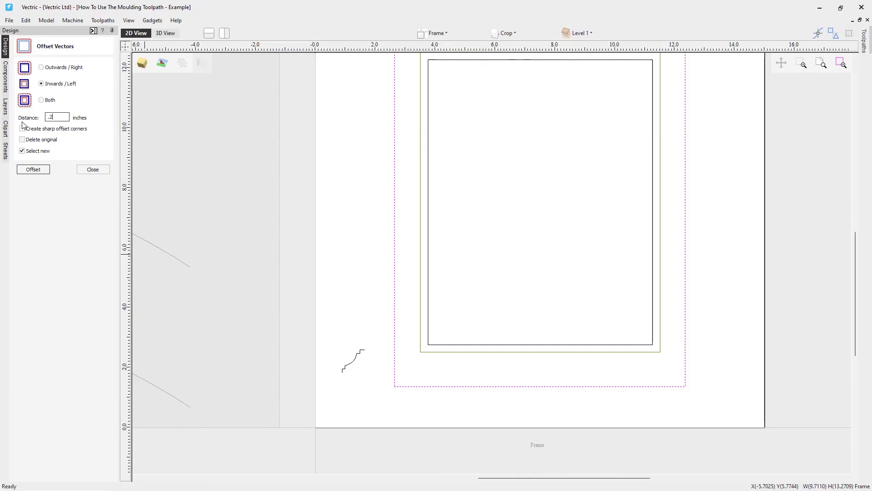
click(34, 170)
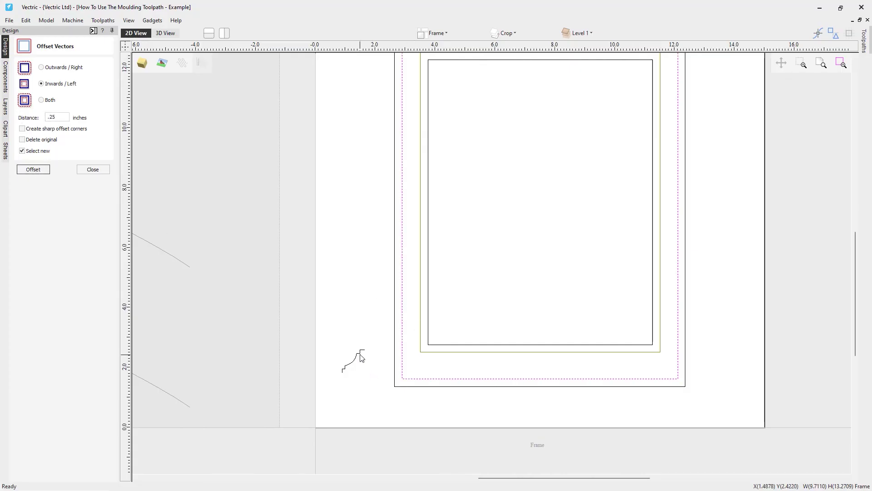
- Close the offset form and check the width and height of the small stepped profile with Set Size
click(348, 366)
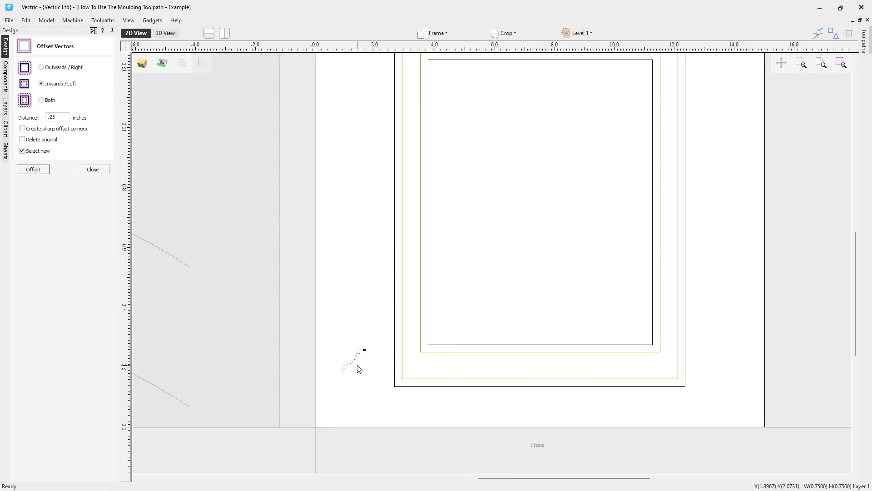
click(93, 169)
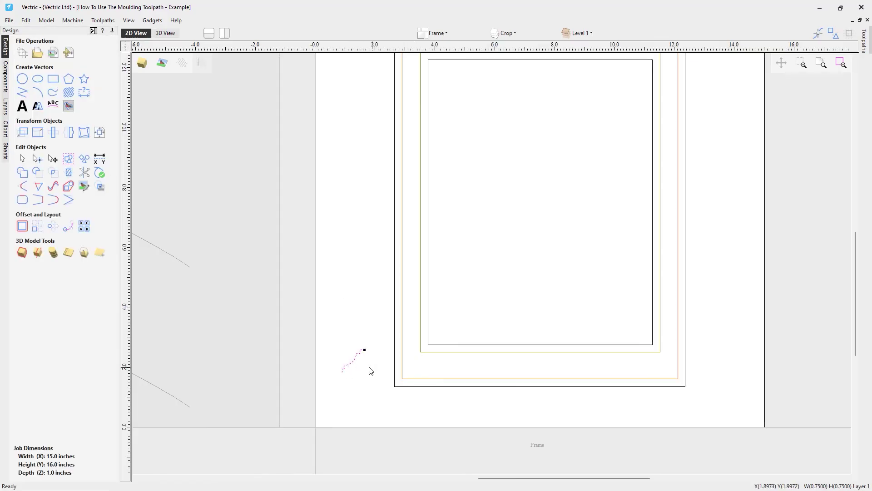
key(t)
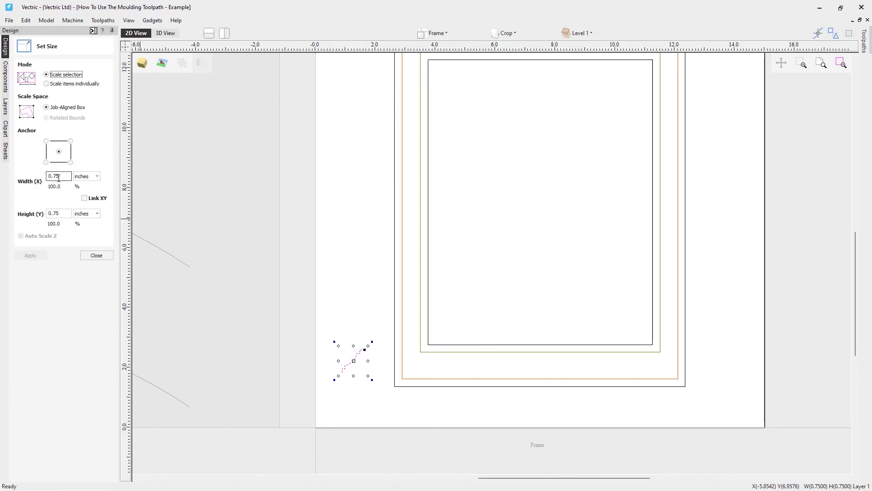
click(92, 256)
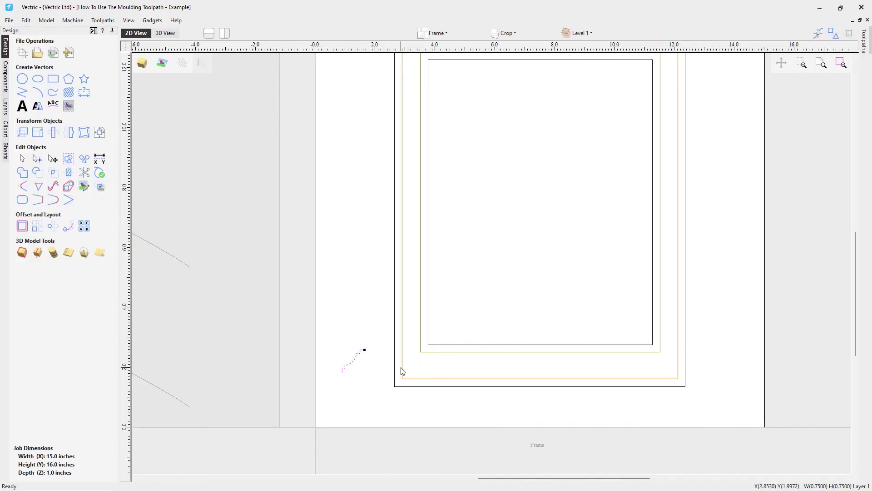
- Offset the new inner arched outline outwards by 1 inch and close the offset form
click(403, 367)
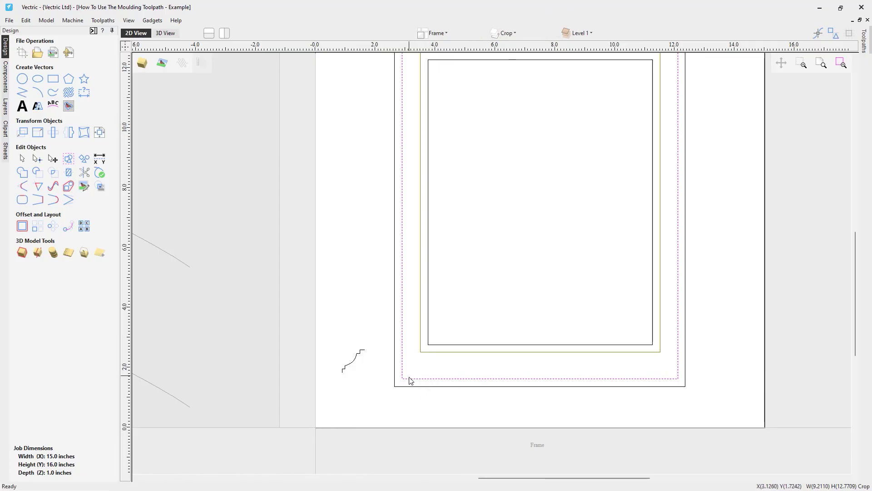
click(22, 226)
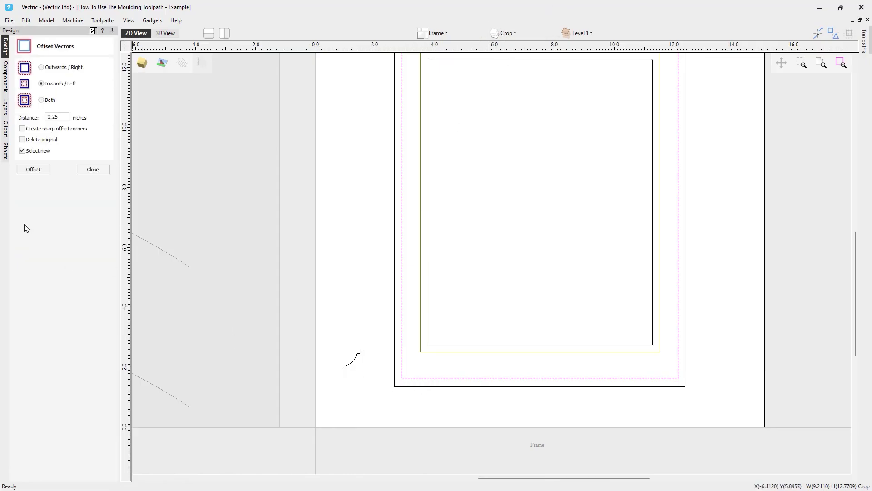
double_click(54, 117)
text(1)
click(41, 67)
click(35, 169)
scroll(376, 335, down, 4)
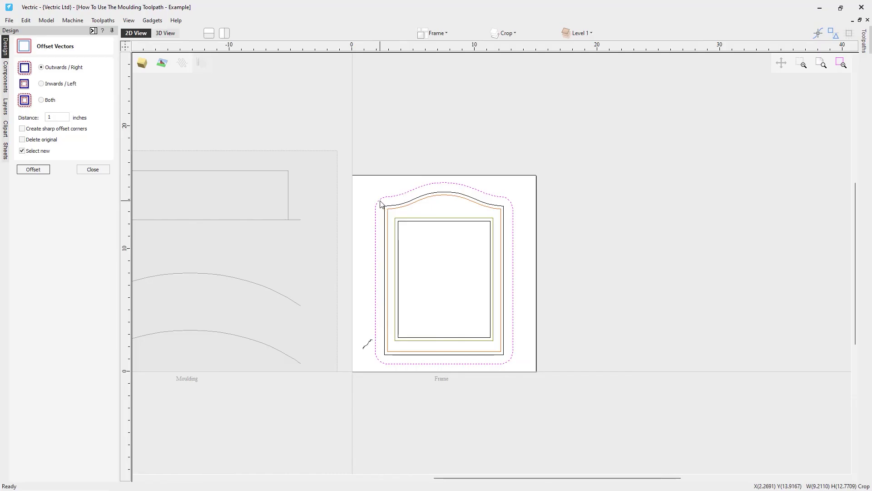
click(92, 169)
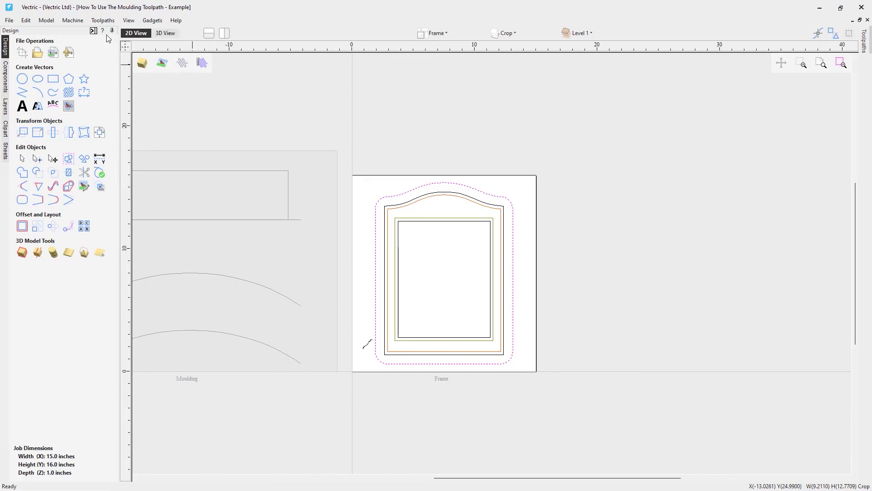
- Show Swept Profile 4 as toolpath lines in 2D, compare its corner passes with the offset outlines, and hide the toolpath display
click(93, 31)
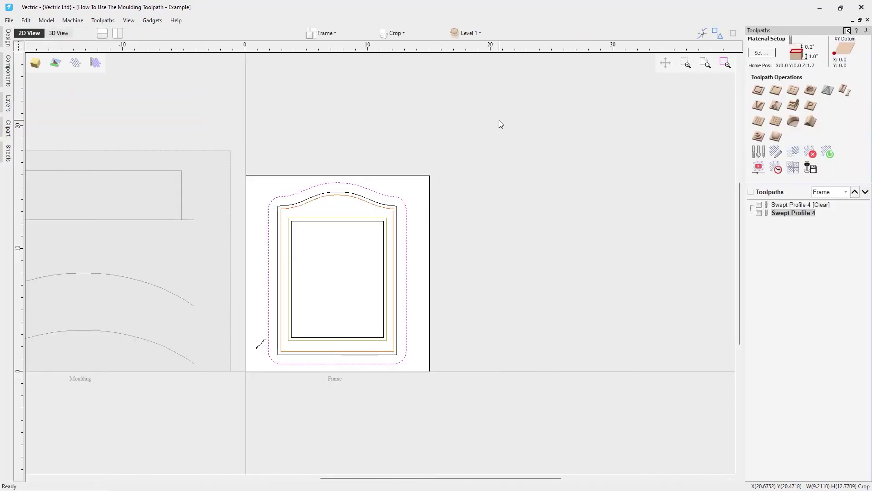
click(759, 213)
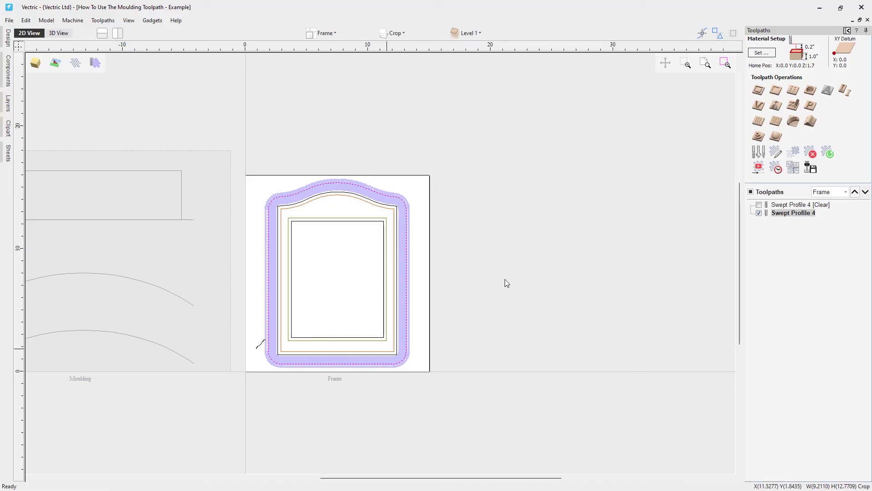
click(96, 68)
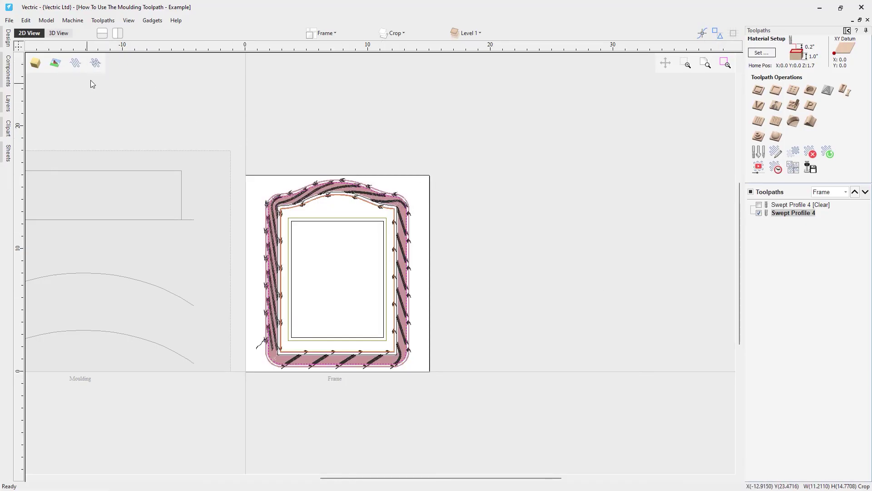
scroll(272, 344, up, 5)
scroll(268, 345, up, 3)
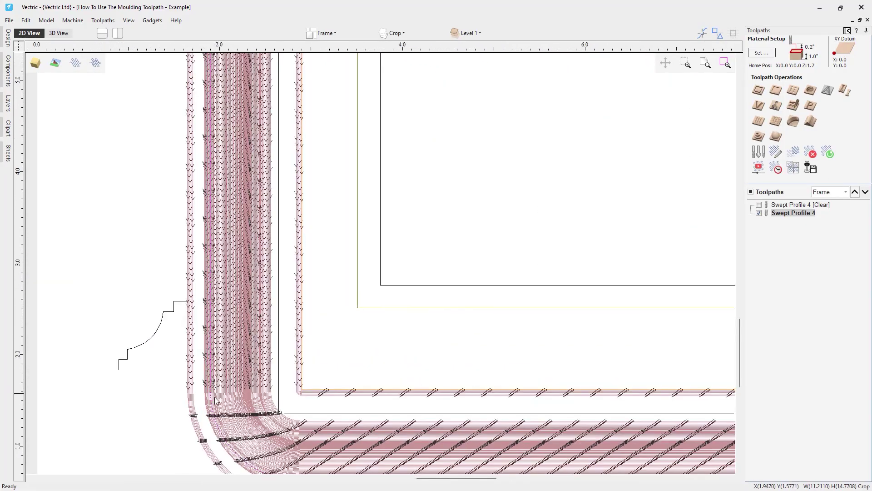
scroll(247, 462, up, 6)
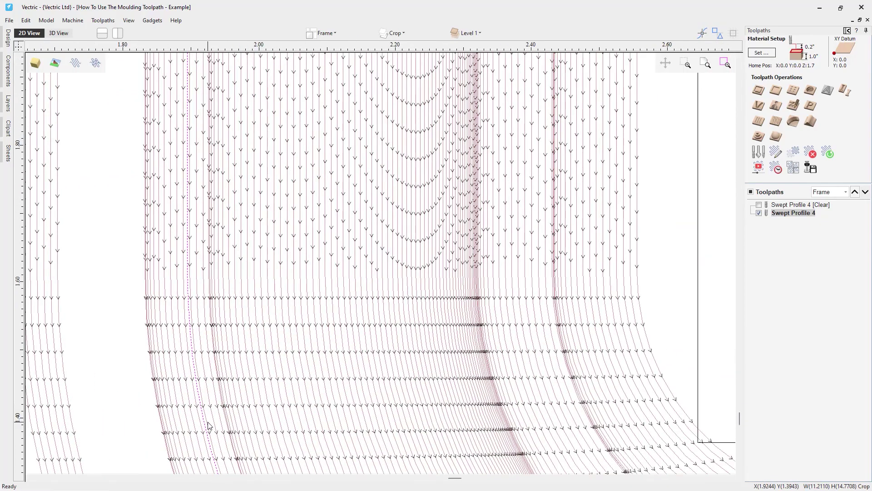
scroll(208, 425, down, 10)
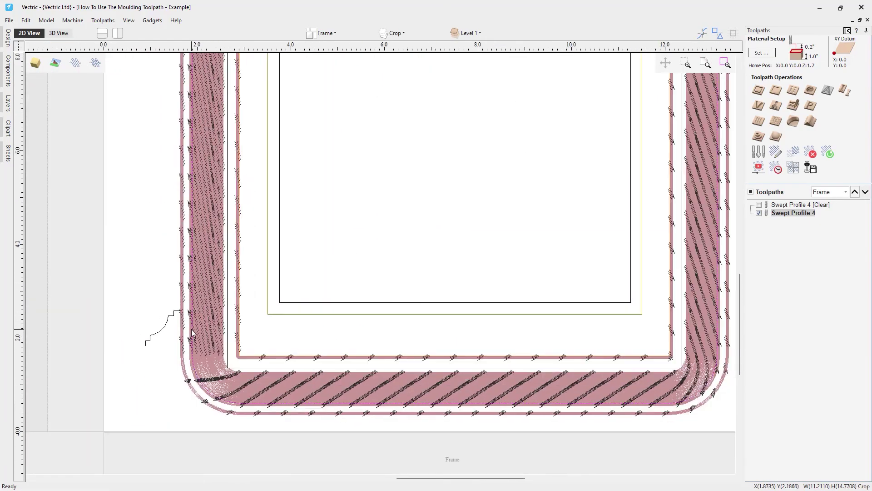
scroll(193, 334, down, 8)
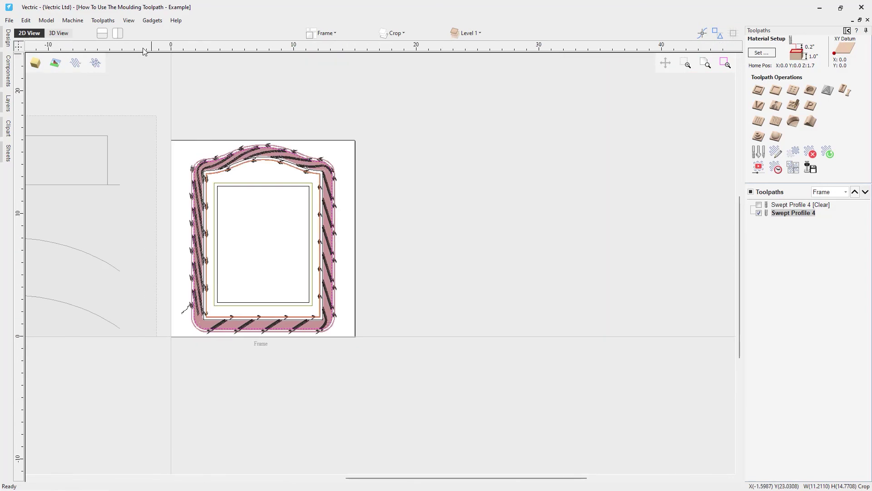
click(74, 65)
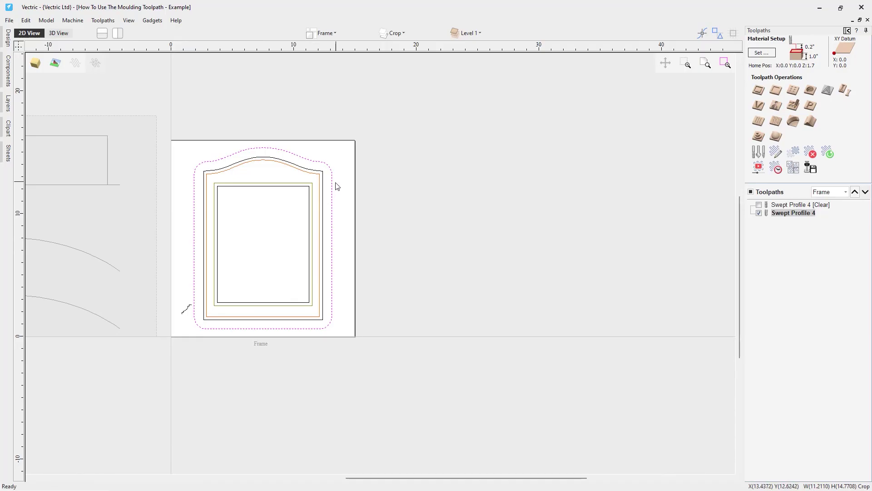
- Calculate an outside 2D Profile toolpath around the dashed outer boundary and the inner rectangle, with the cut depth going through the material
click(310, 218)
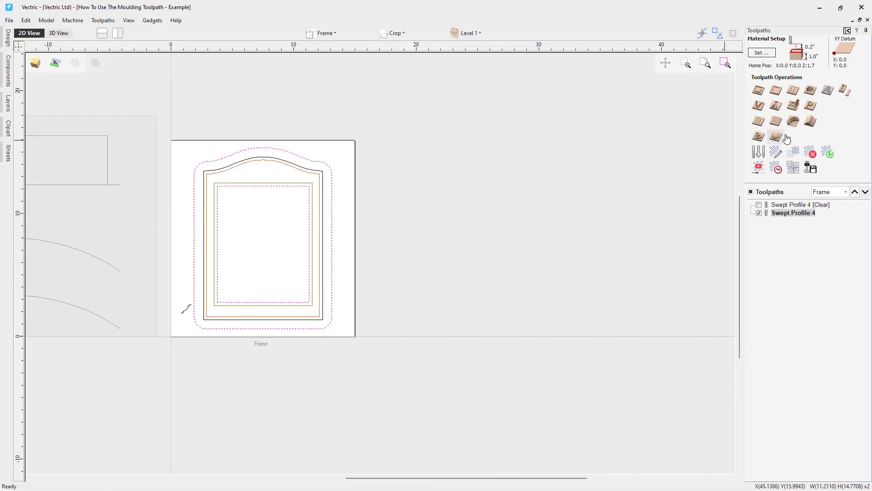
click(758, 90)
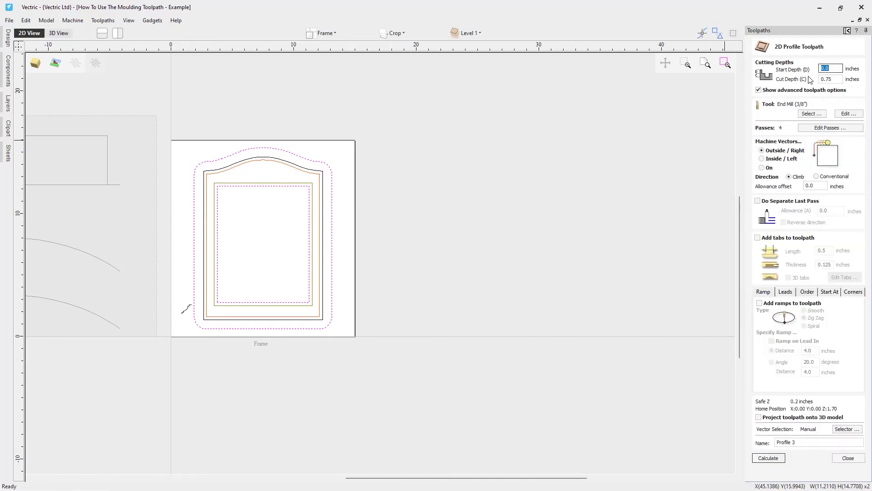
drag(839, 79, 813, 83)
text(2)
click(768, 457)
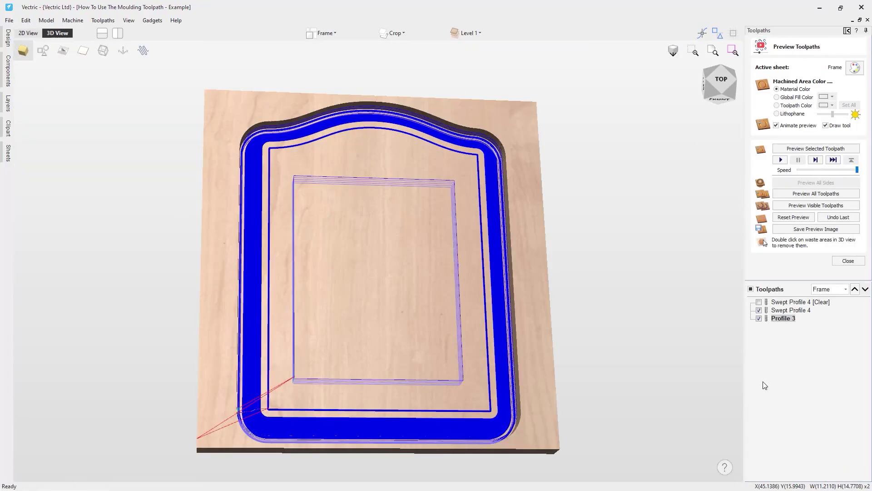
- Preview the visible toolpaths, remove the waste around the frame and inside its opening, and inspect the finished frame at an angle
click(801, 206)
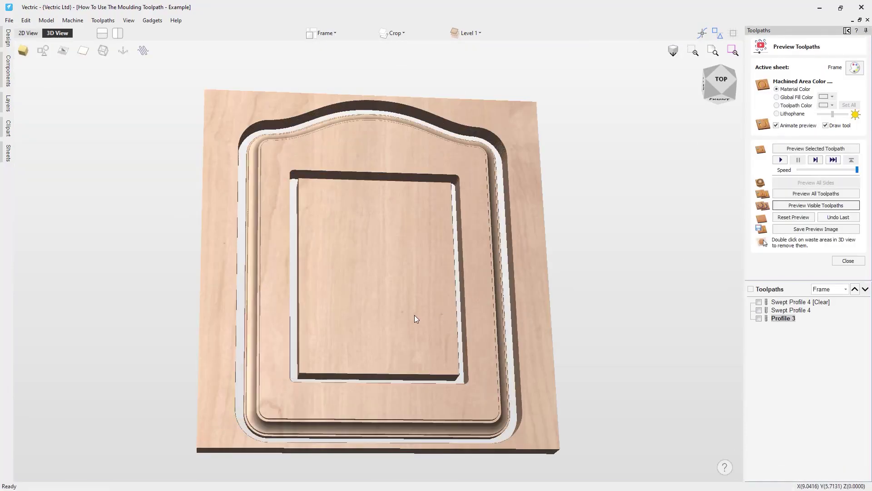
double_click(217, 324)
double_click(350, 277)
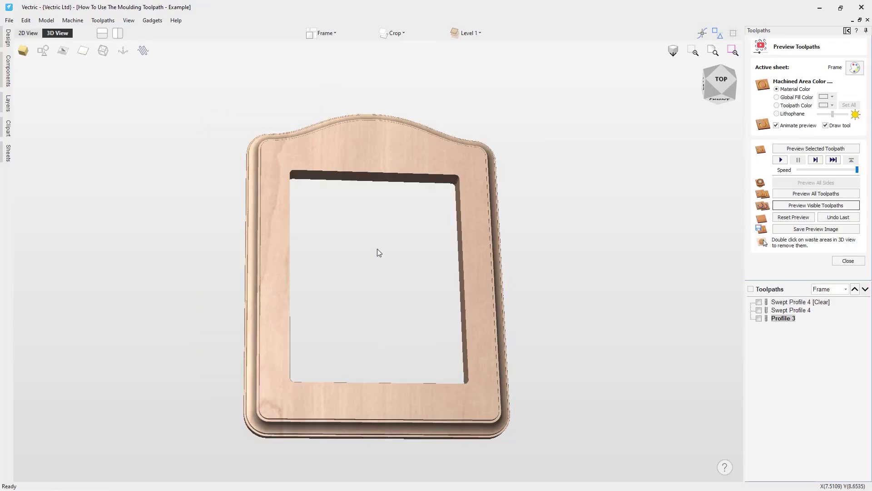
drag(274, 292, 381, 294)
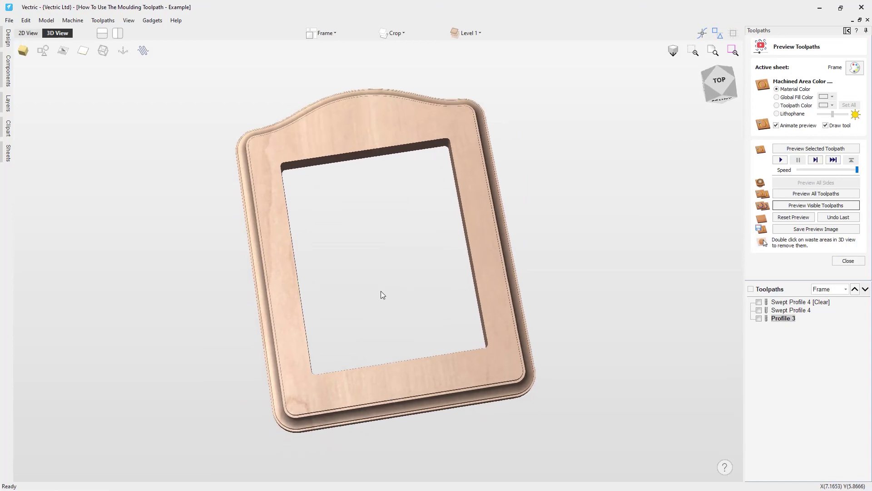